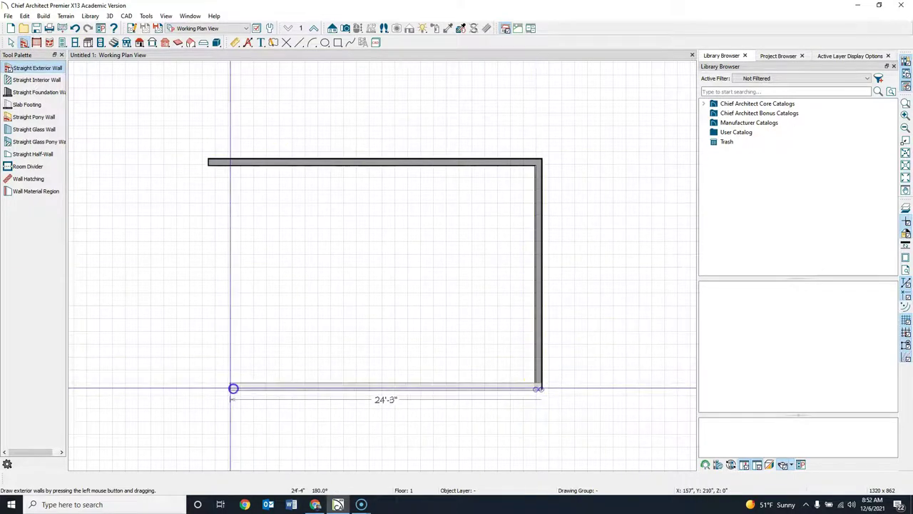
Close the four exterior walls into a rectangle and return to Select Objects
key("space")
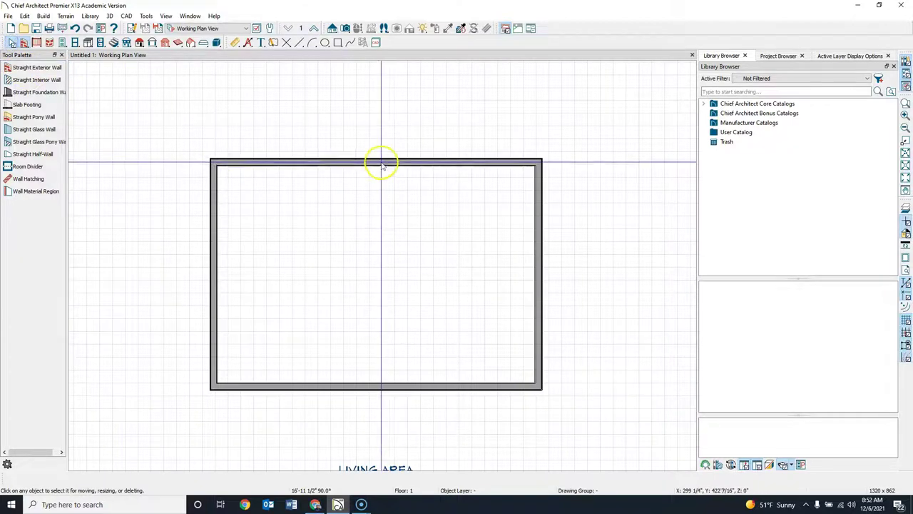
Set the top wall's length to 20'
left_click(378, 163)
left_click(375, 149)
type("2")
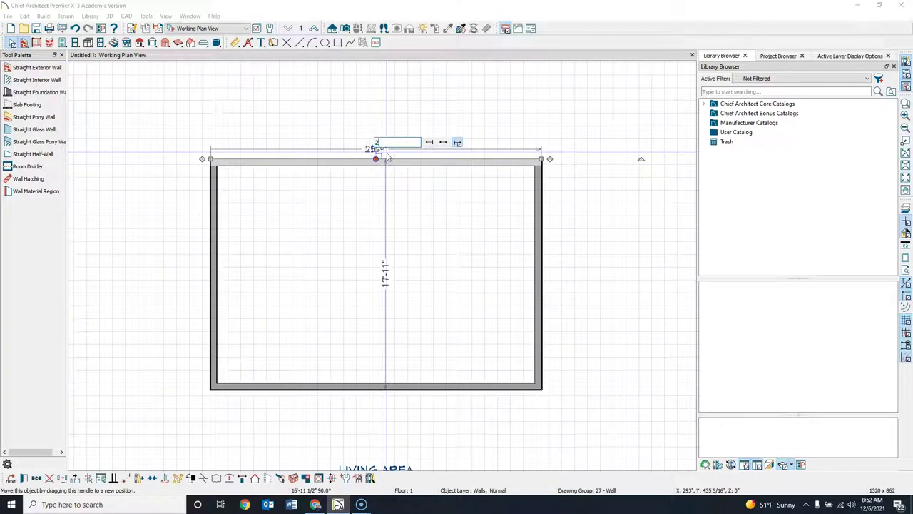
type("0'")
key("Return")
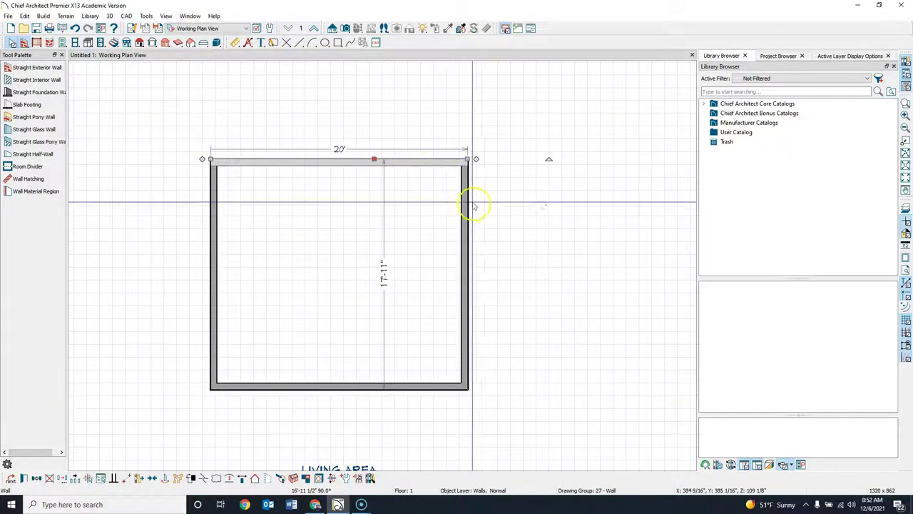
Set the right wall's length to 15' and recenter the plan view on the room
left_click(468, 262)
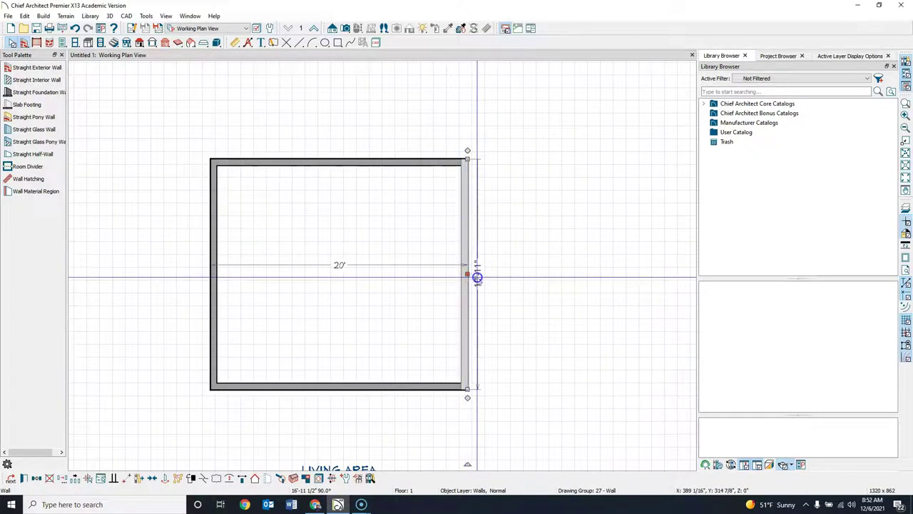
left_click(476, 272)
type("15")
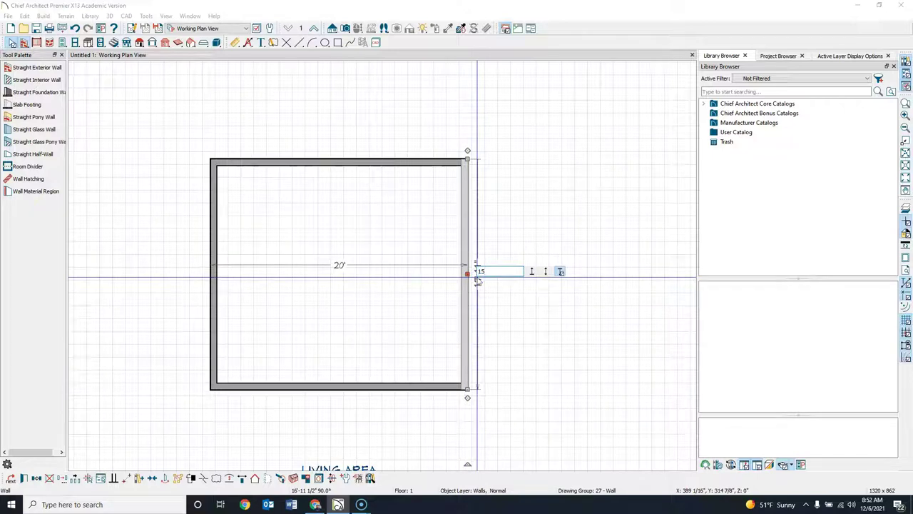
key("Return")
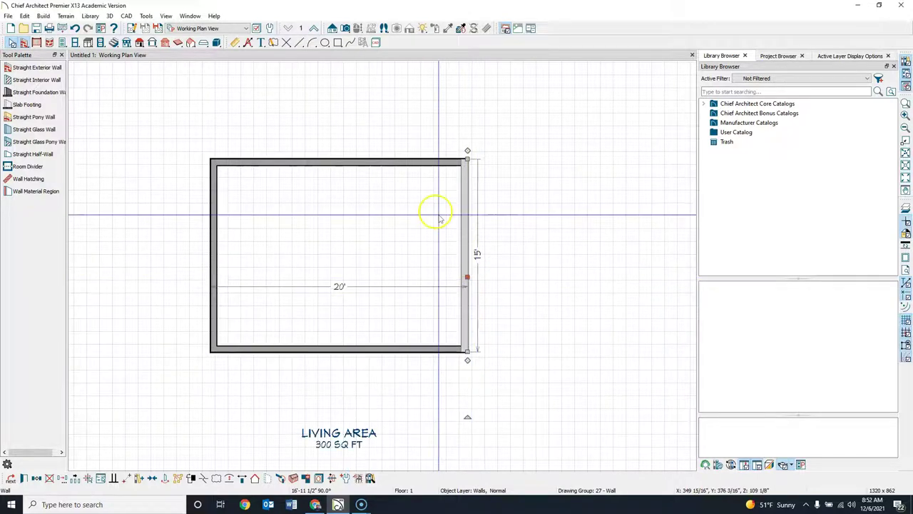
scroll(351, 198, "up", 5)
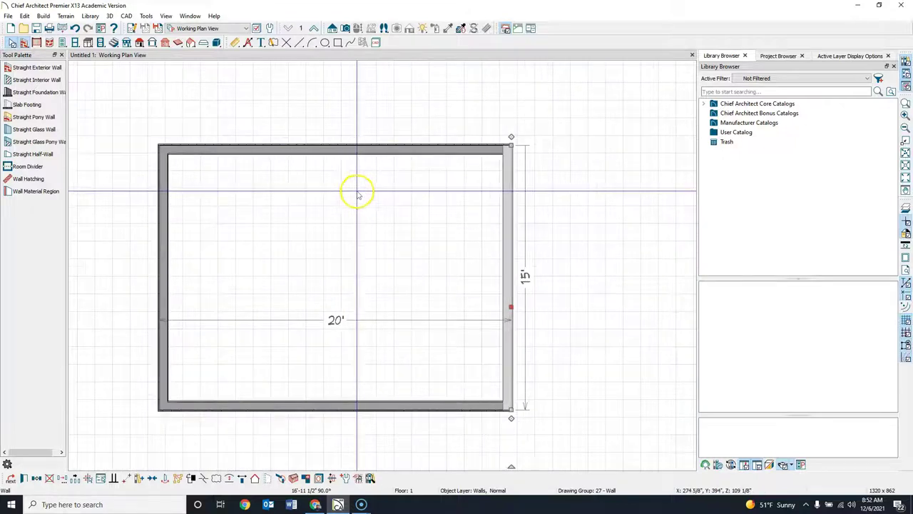
middle_click_drag(356, 190, 418, 159)
scroll(363, 150, "up", 1)
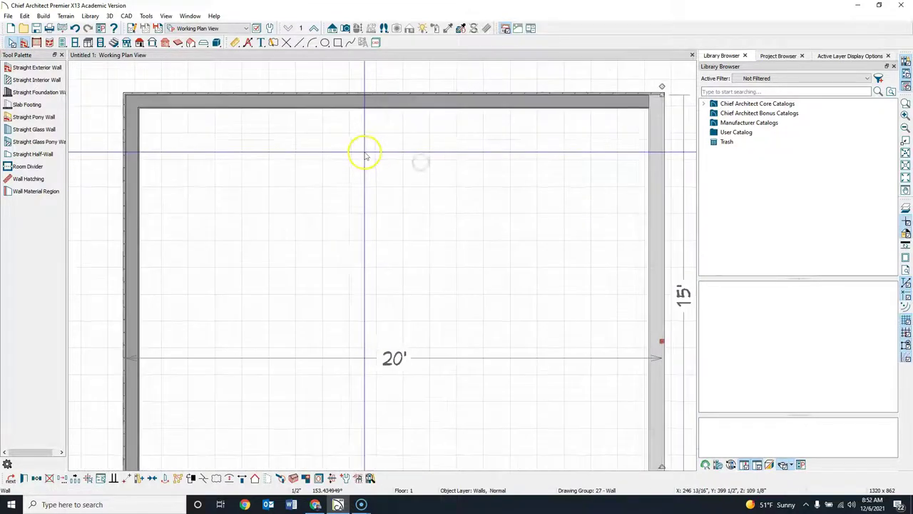
middle_click_drag(363, 150, 359, 193)
scroll(371, 182, "up", 2)
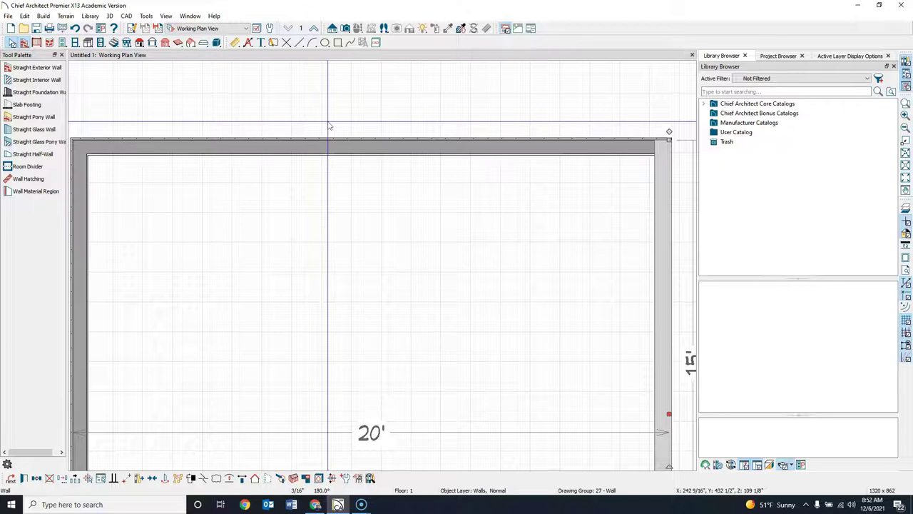
Place a base cabinet against the top wall
left_click(326, 42)
left_click(86, 118)
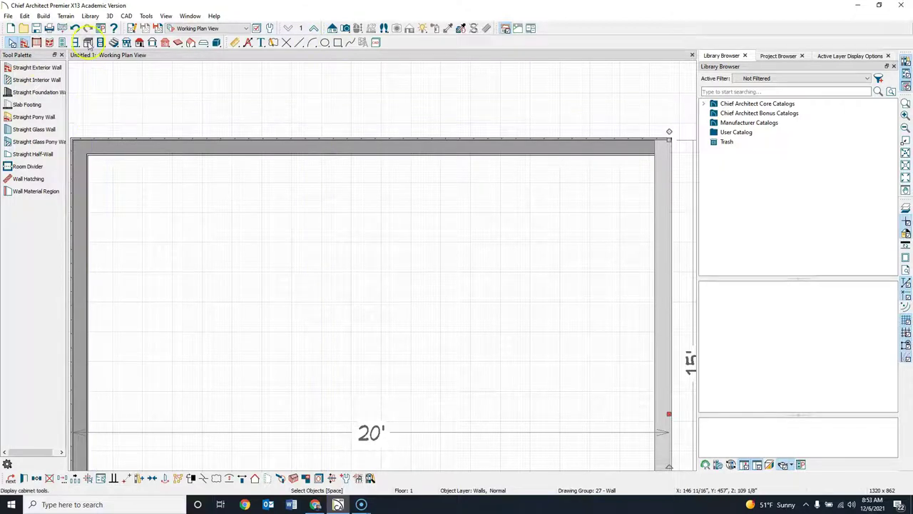
left_click(89, 43)
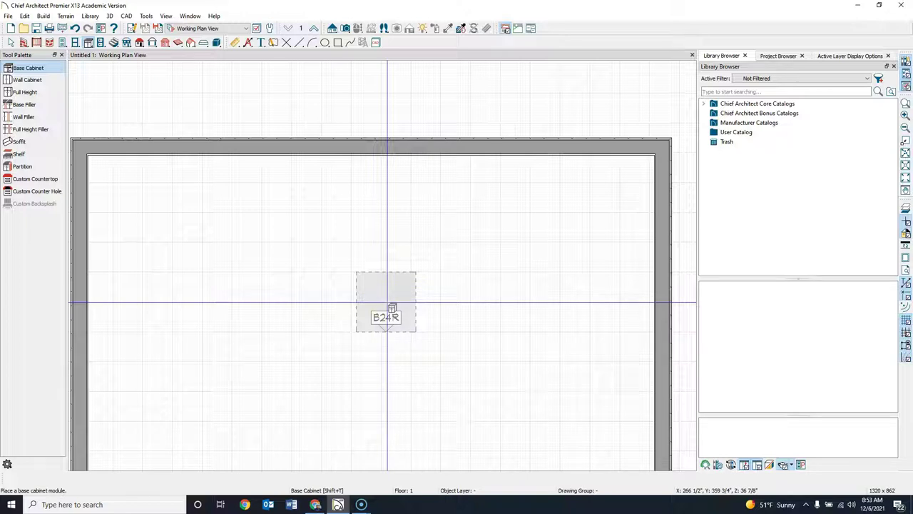
left_click(334, 187)
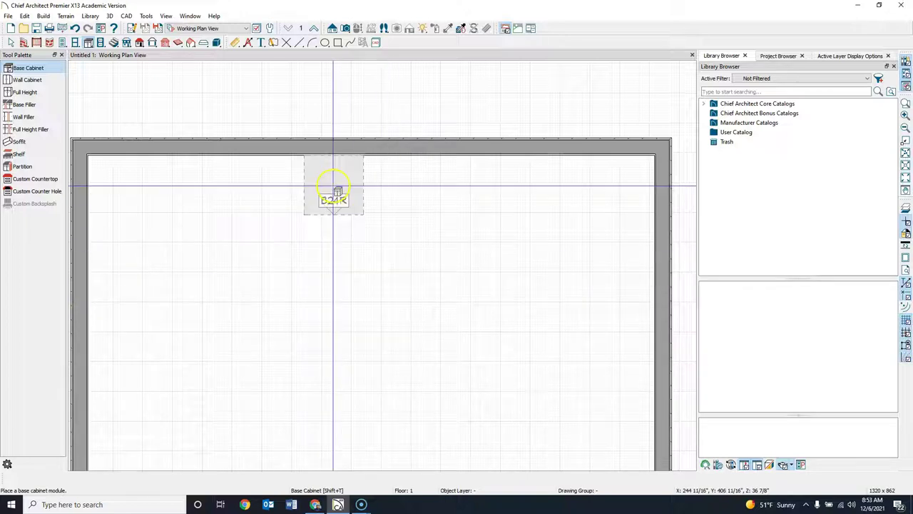
Open the B24R base cabinet's specification dialog
left_click(11, 42)
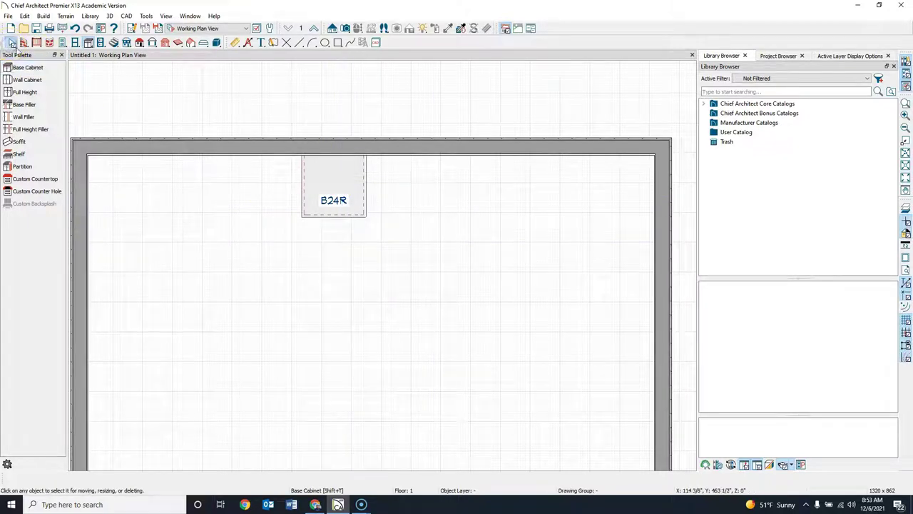
left_click(344, 185)
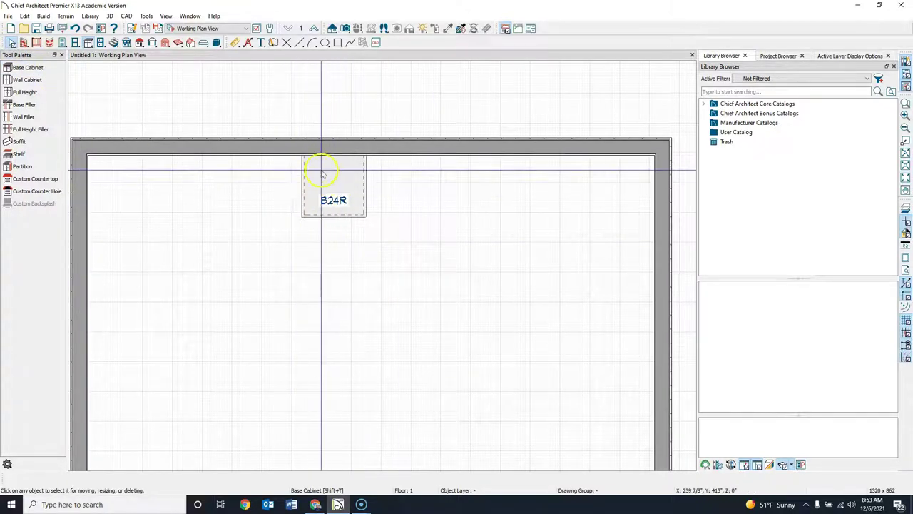
scroll(334, 189, "up", 2)
left_click(338, 179)
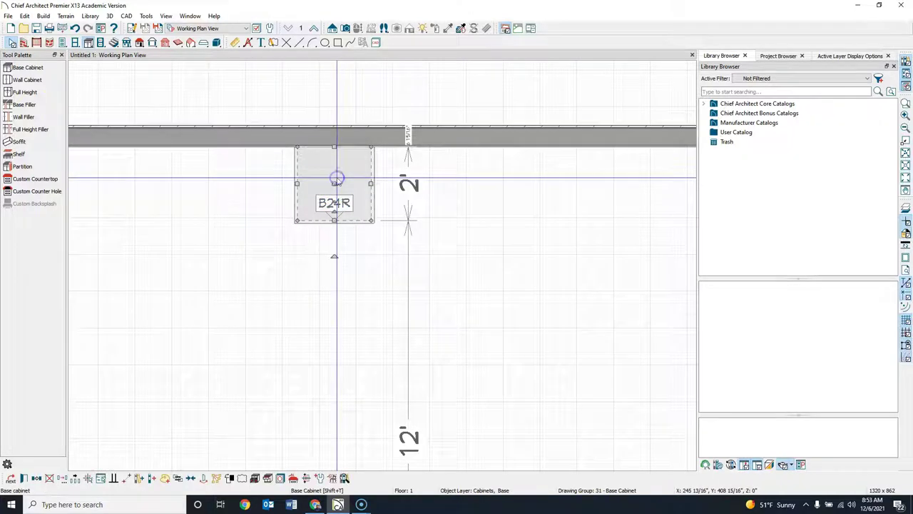
double_click(350, 172)
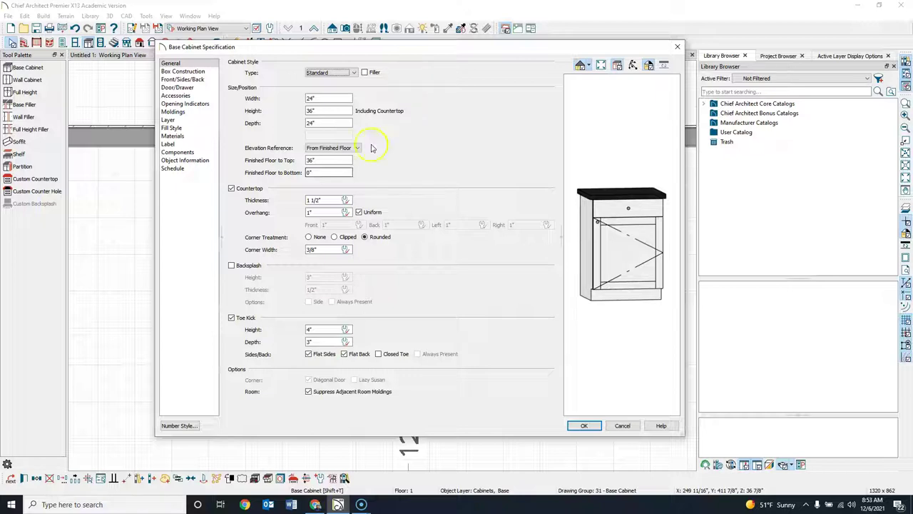
Make the cabinet 42" wide and 34 1/2" tall with no countertop, showing its front layout
left_click(312, 99)
double_click(312, 99)
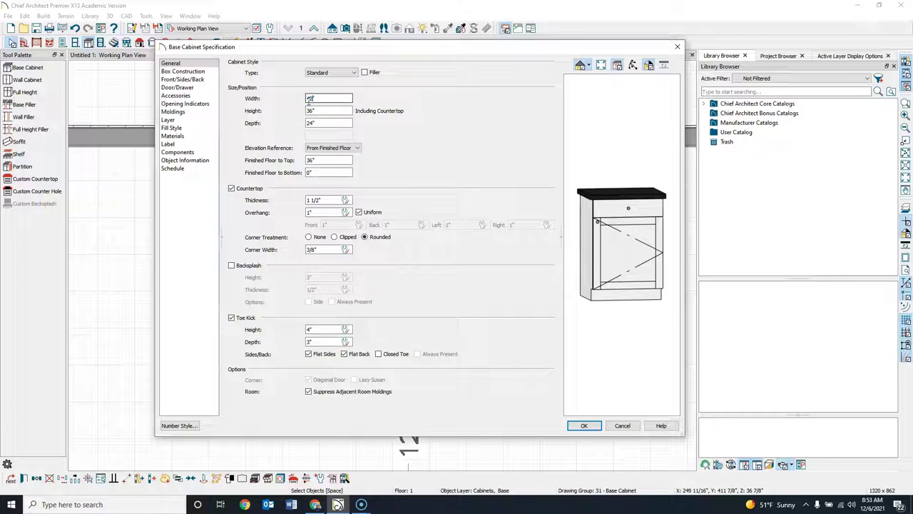
type("42")
key("Tab")
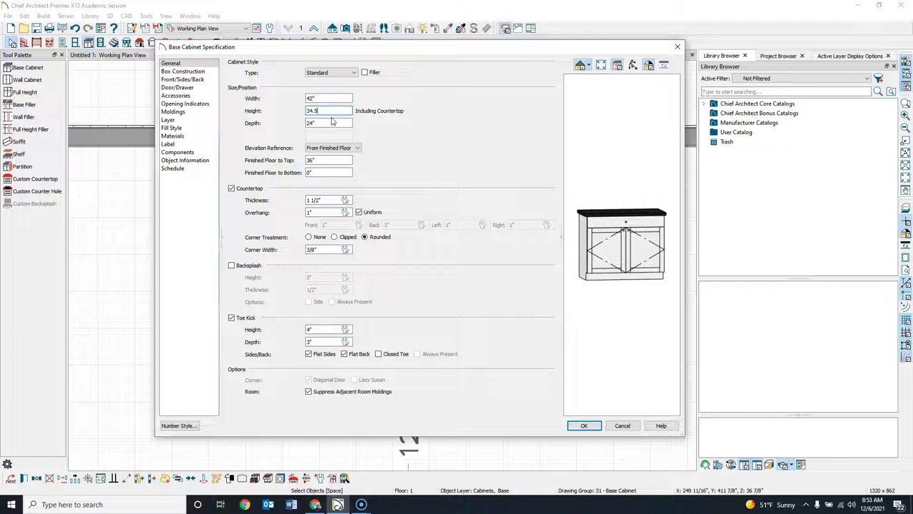
key("Tab")
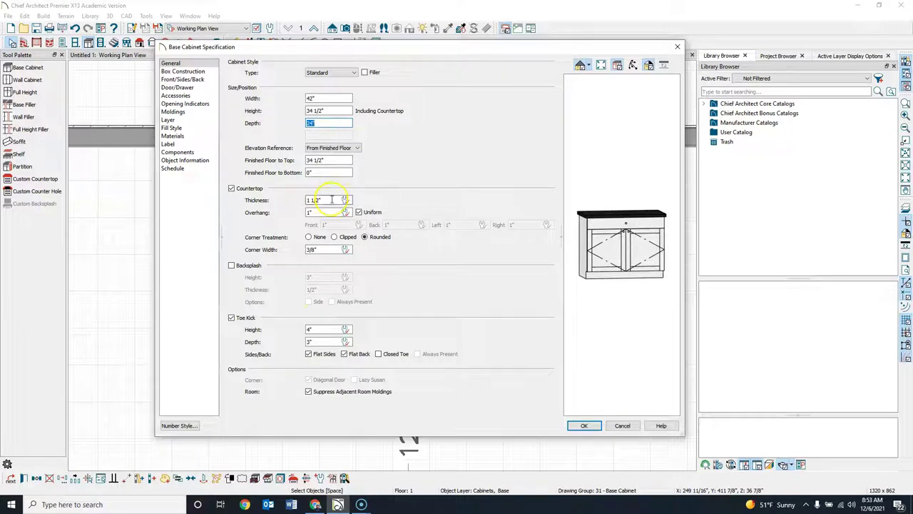
left_click(232, 188)
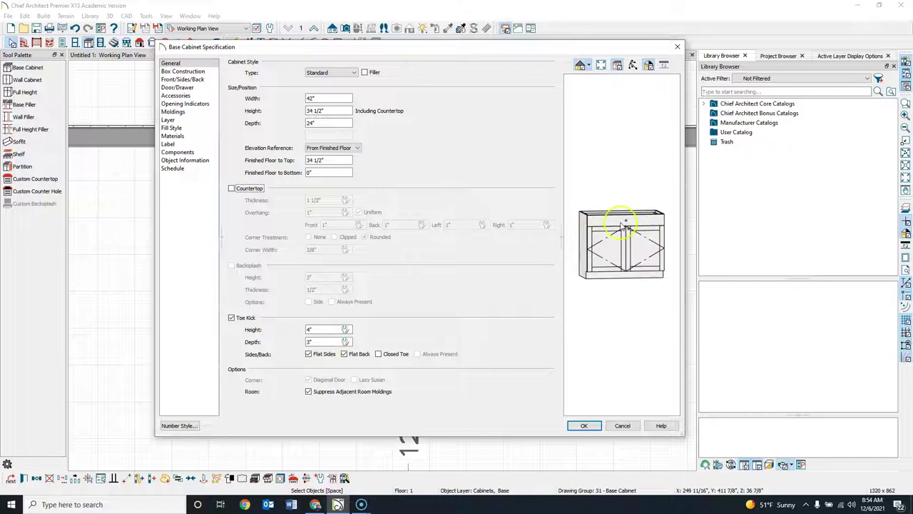
left_click(642, 224)
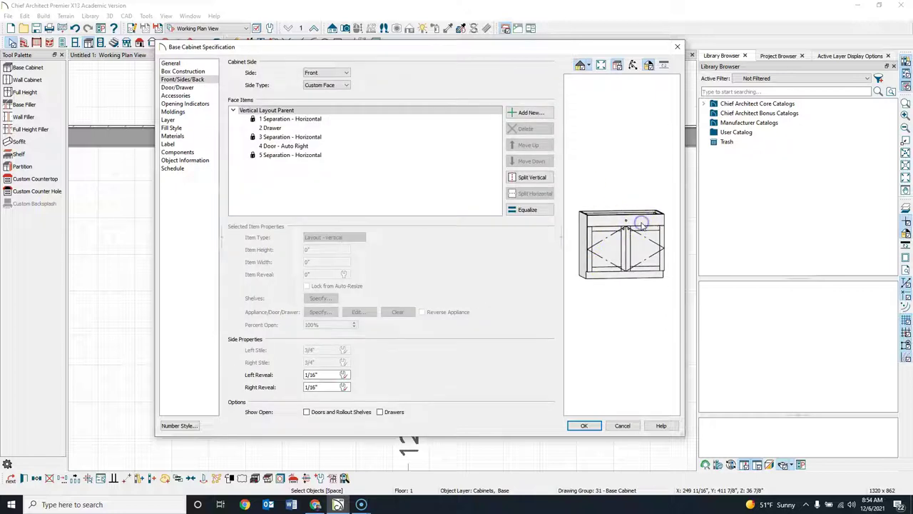
Turn the top 2 Drawer face item into a 9" Blank Area and apply the change
left_click(275, 131)
left_click(275, 129)
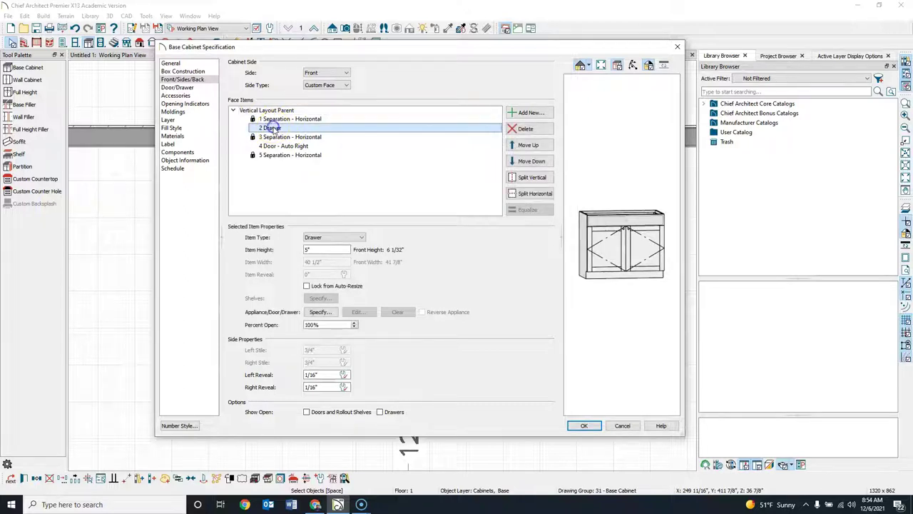
left_click(362, 239)
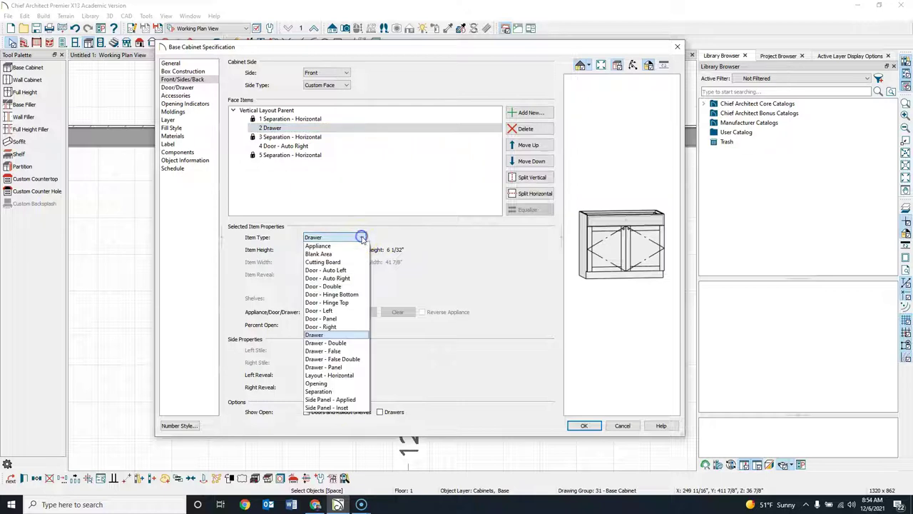
left_click(326, 253)
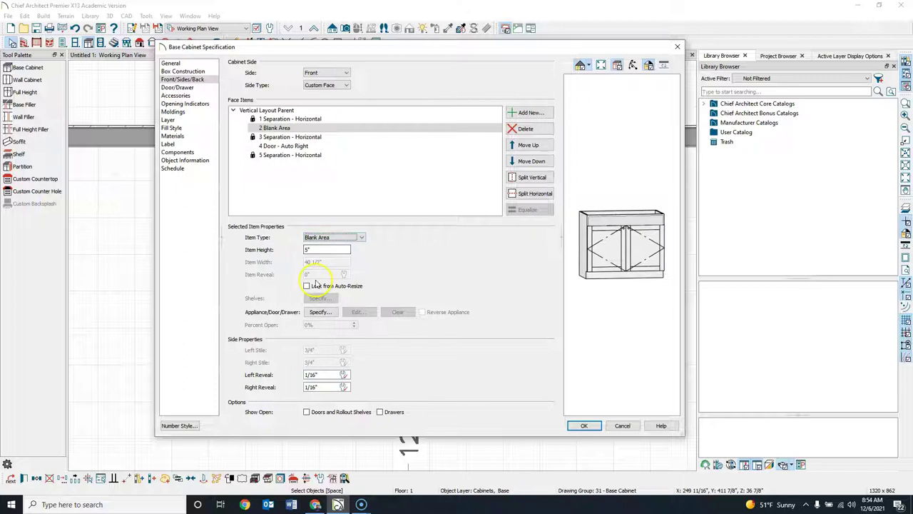
left_click(309, 250)
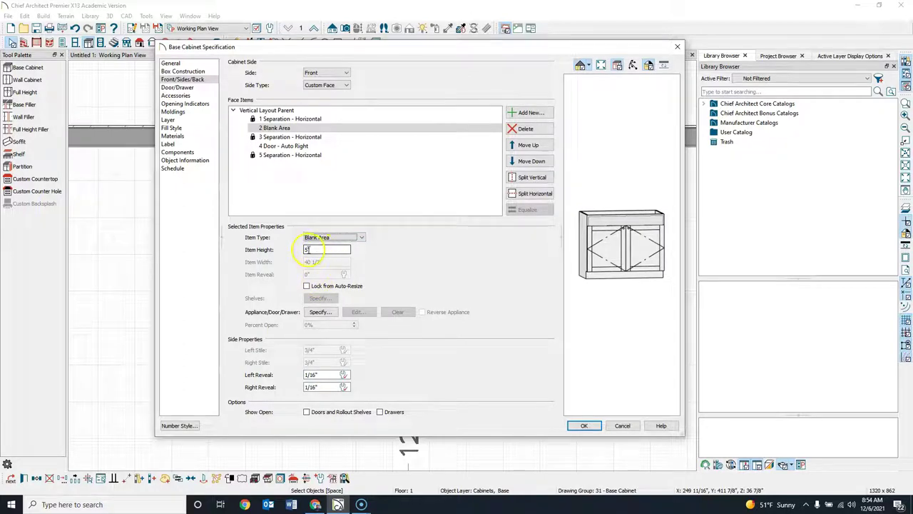
left_click(308, 250)
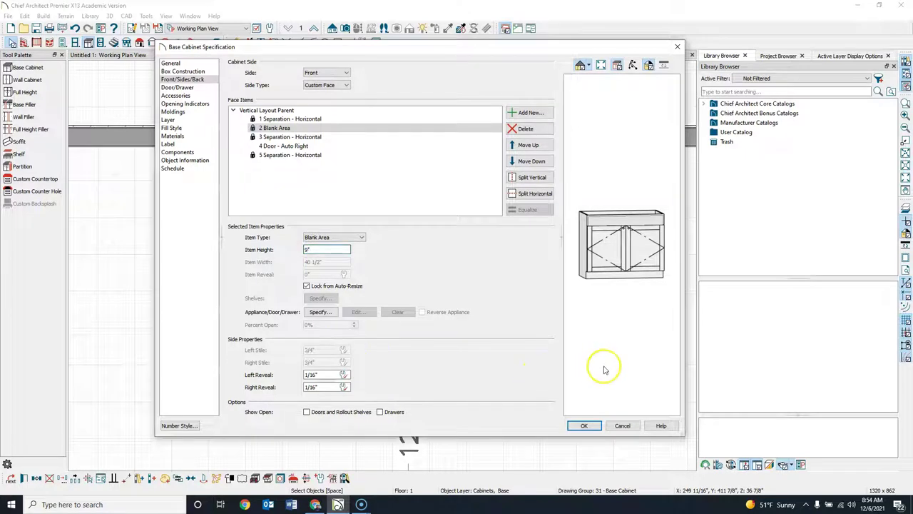
left_click(327, 374)
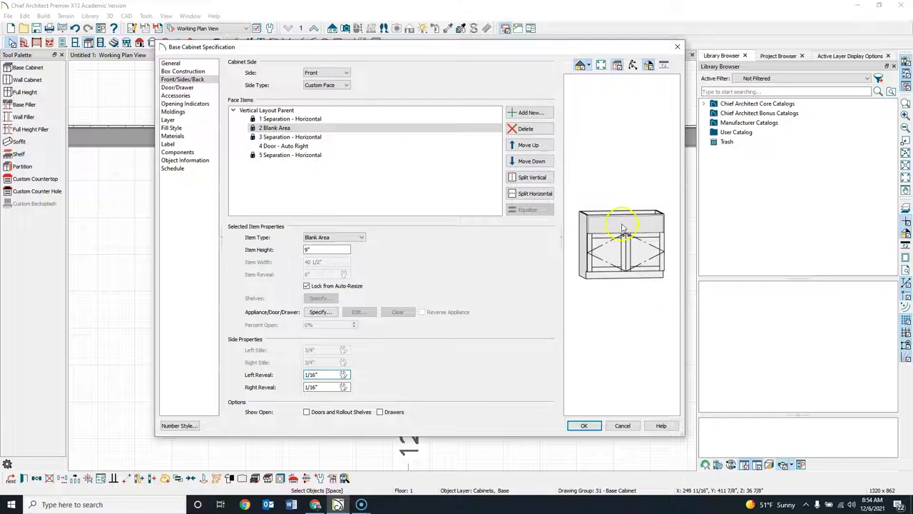
left_click(585, 426)
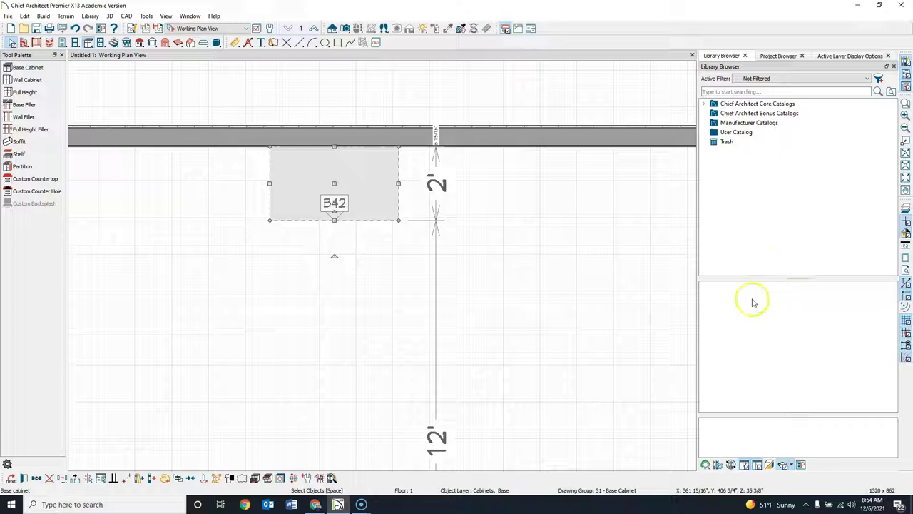
Search the library for 'apron' and pick the Apron Front Sink to place
left_click(730, 465)
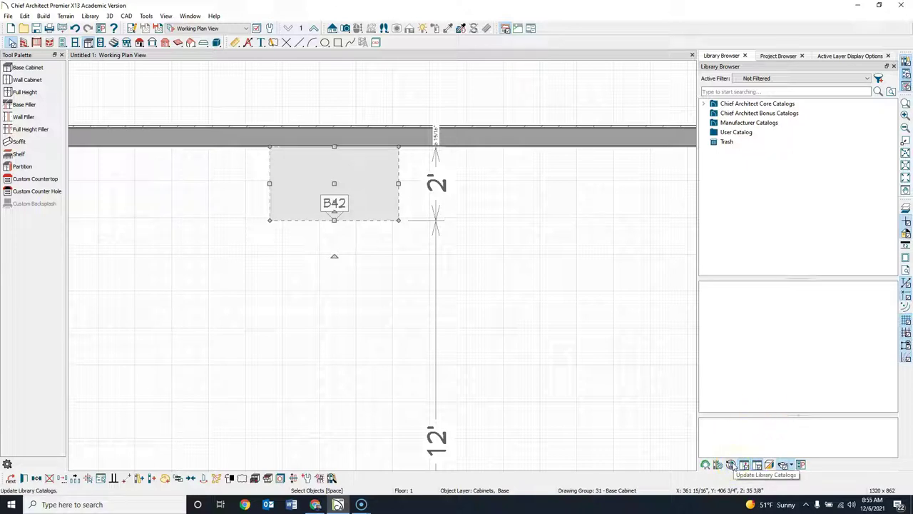
left_click(720, 92)
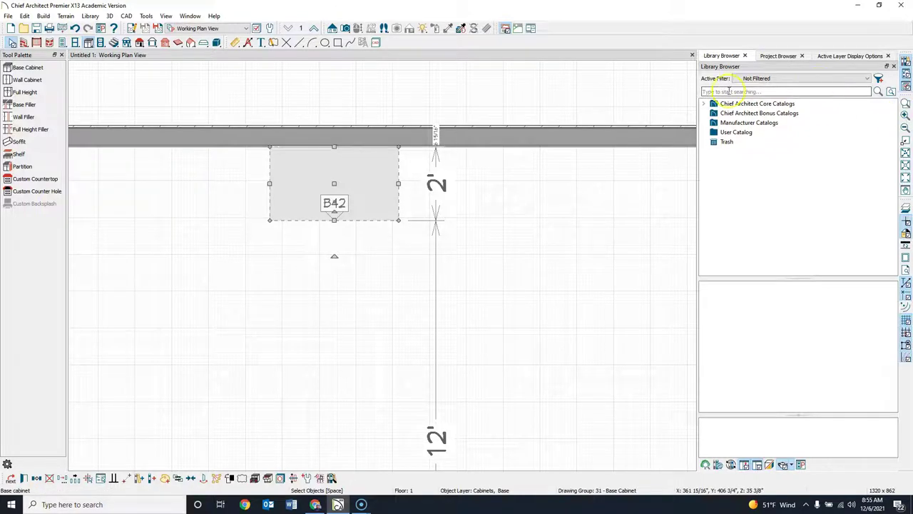
left_click(716, 92)
left_click(814, 104)
type("apro")
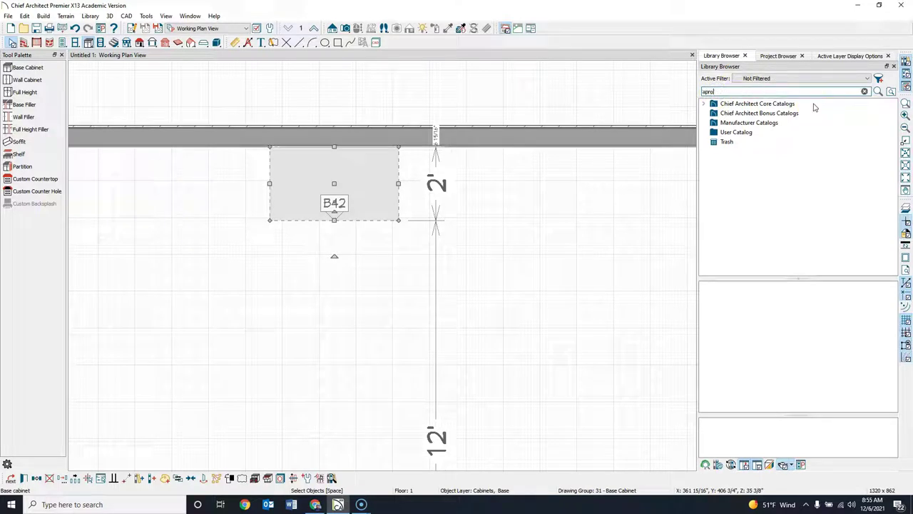
type("n")
key("Return")
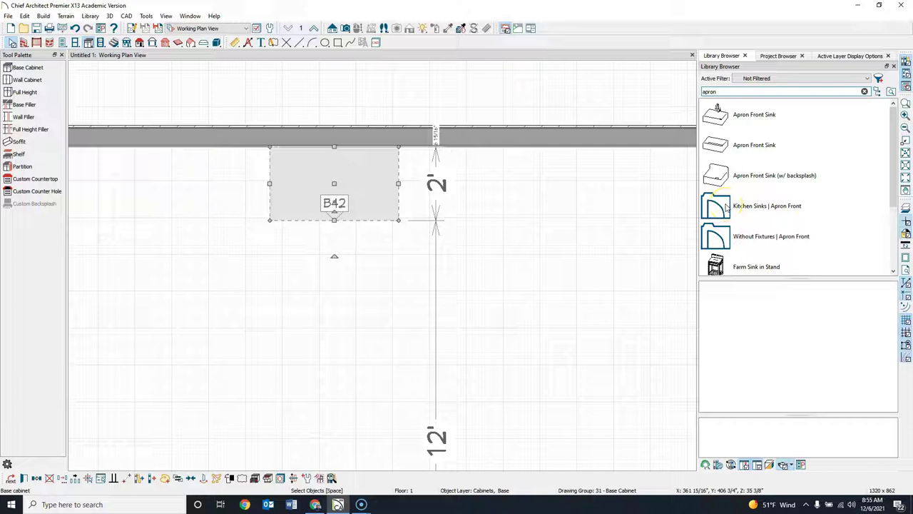
left_click(717, 118)
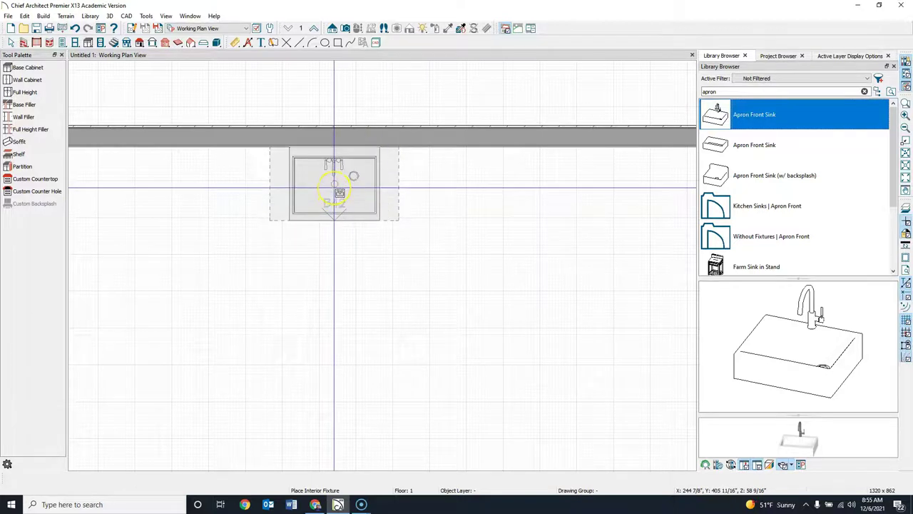
Drop the Apron Front Sink into cabinet B42 and centre it with Center Object
left_click(339, 192)
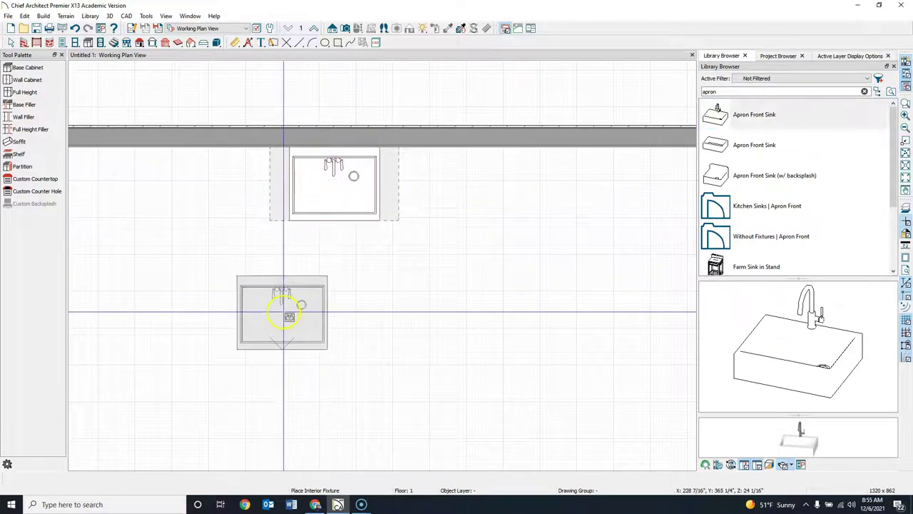
left_click(13, 46)
left_click(326, 179)
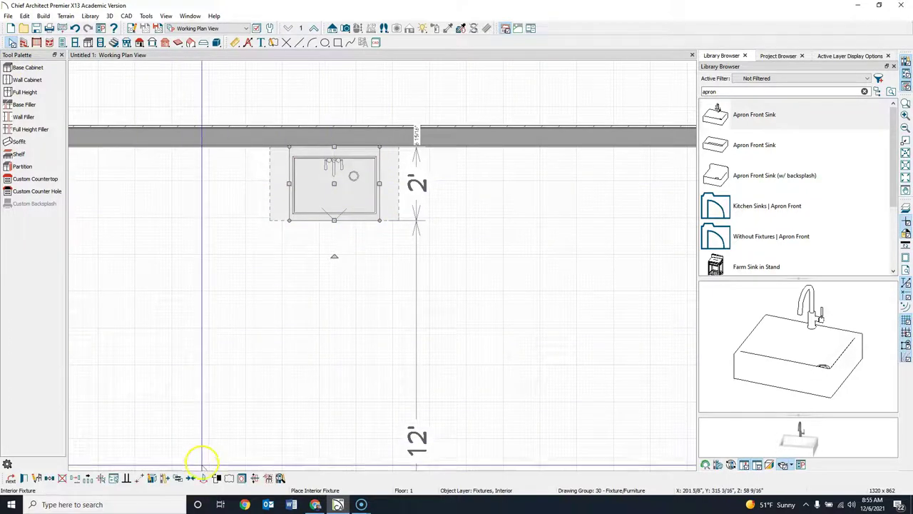
left_click(191, 482)
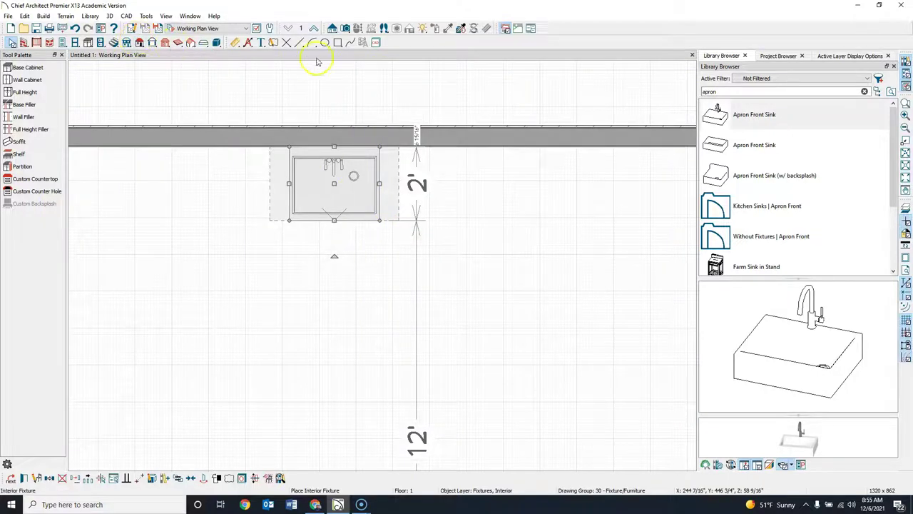
Create a Full Camera 3D view aimed at the sink wall
left_click(345, 28)
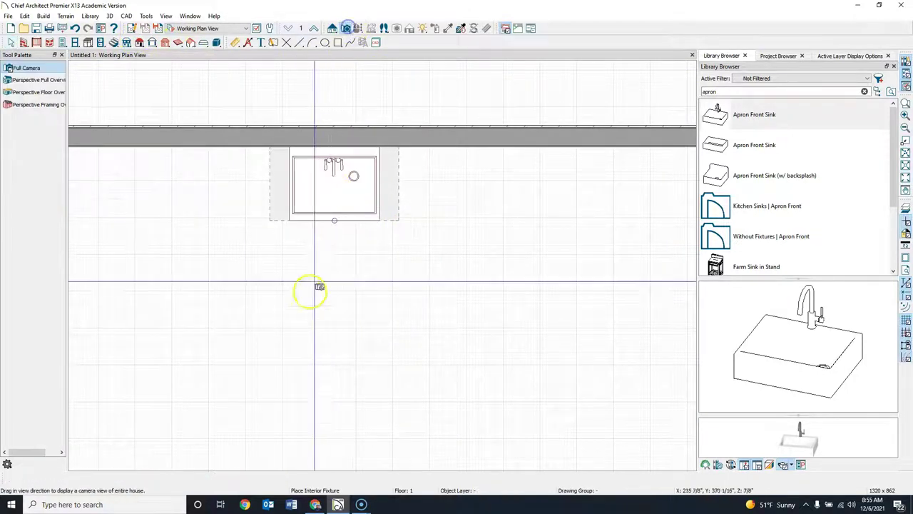
left_click_drag(265, 387, 286, 336)
left_click_drag(326, 385, 410, 271)
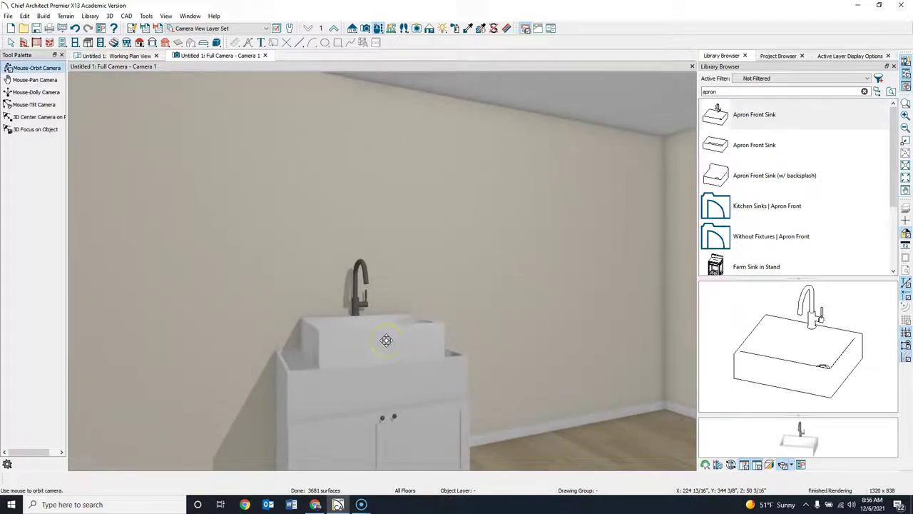
mouse_move(386, 339)
left_mouse_down()
mouse_move(393, 344)
mouse_move(377, 329)
left_mouse_up()
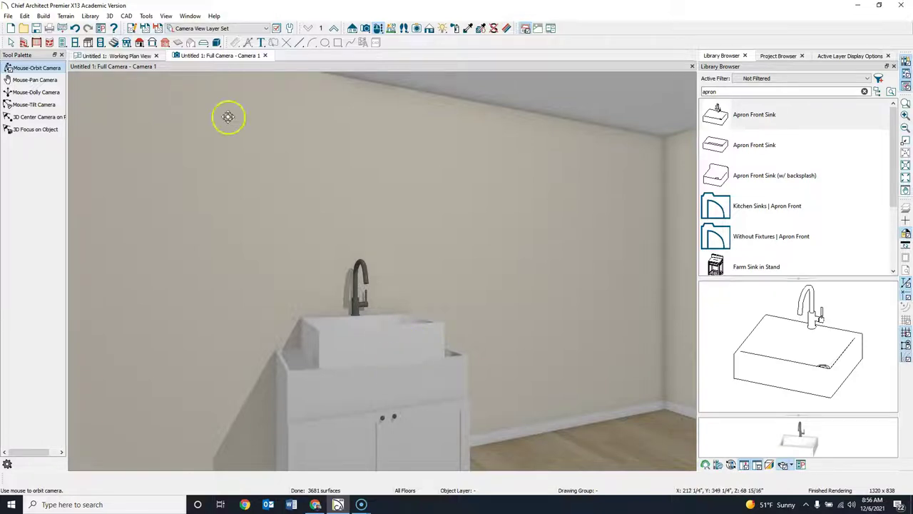
Lower the sink in 3D so it sits down in the B42 cabinet
left_click(12, 42)
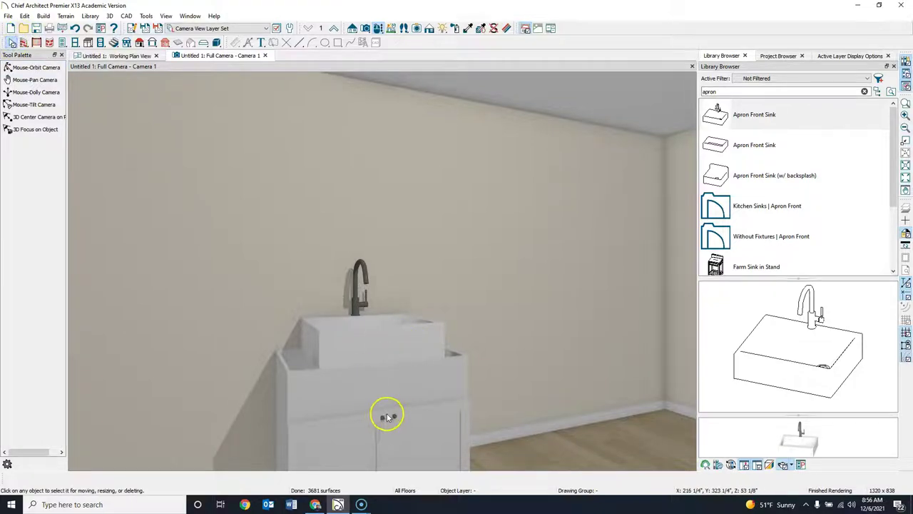
left_click(386, 346)
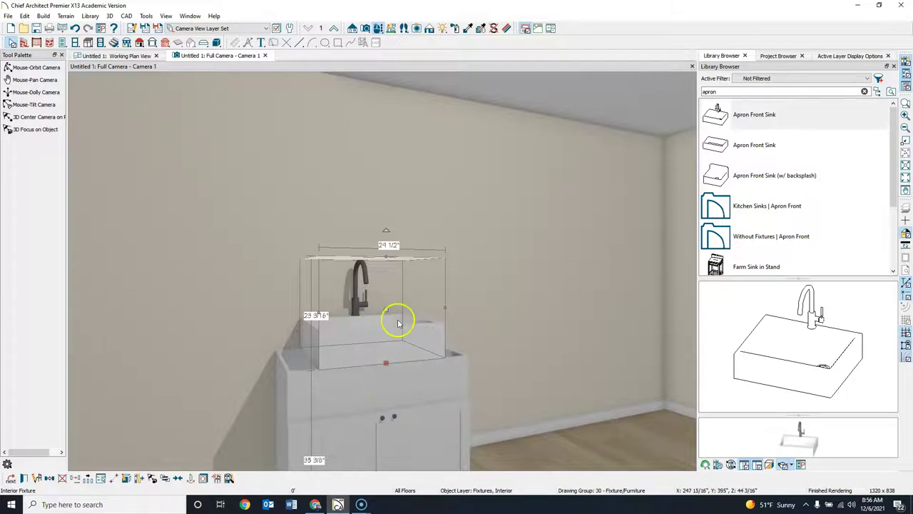
left_click_drag(386, 309, 387, 348)
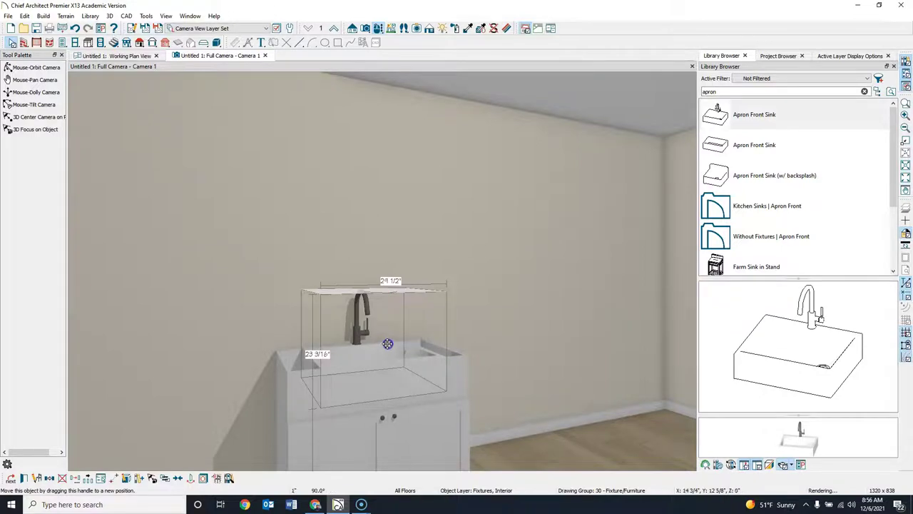
left_click_drag(387, 344, 387, 340)
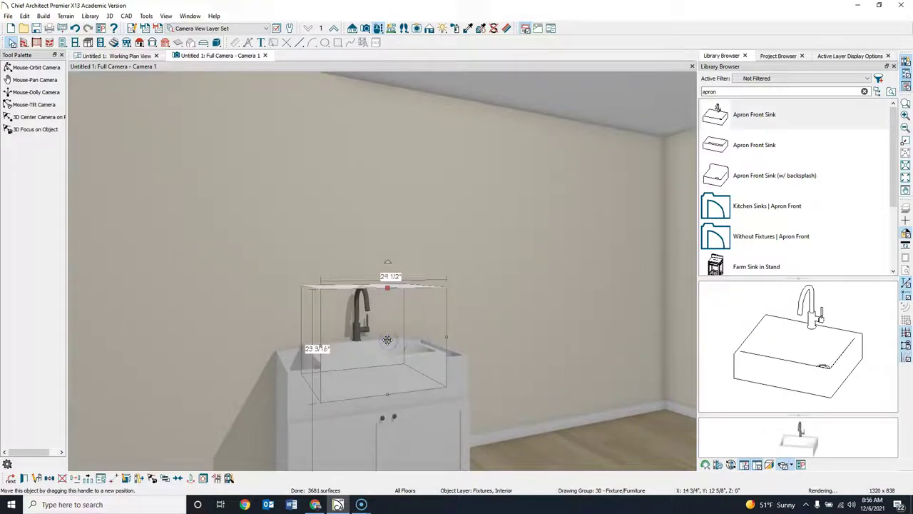
left_click(379, 383)
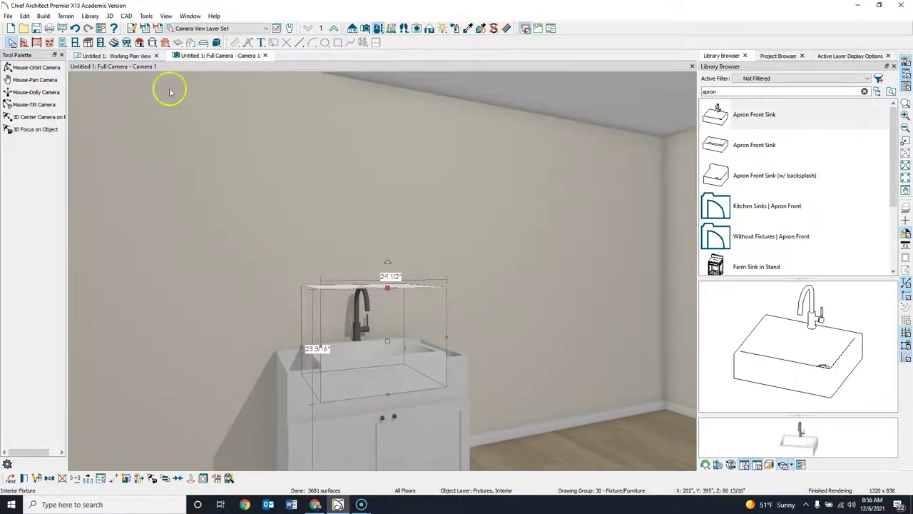
Centre the sink in cabinet B42 from the plan view and check it in 3D
left_click(125, 57)
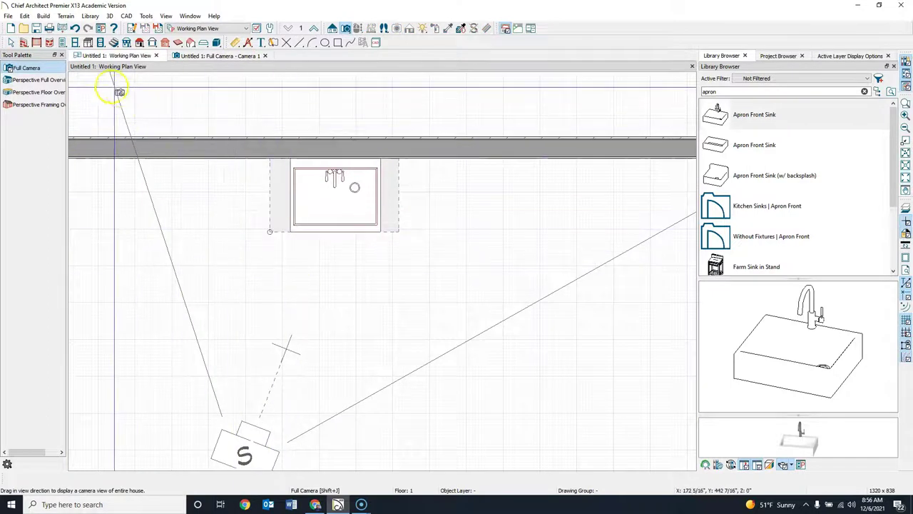
left_click(11, 42)
left_click(336, 184)
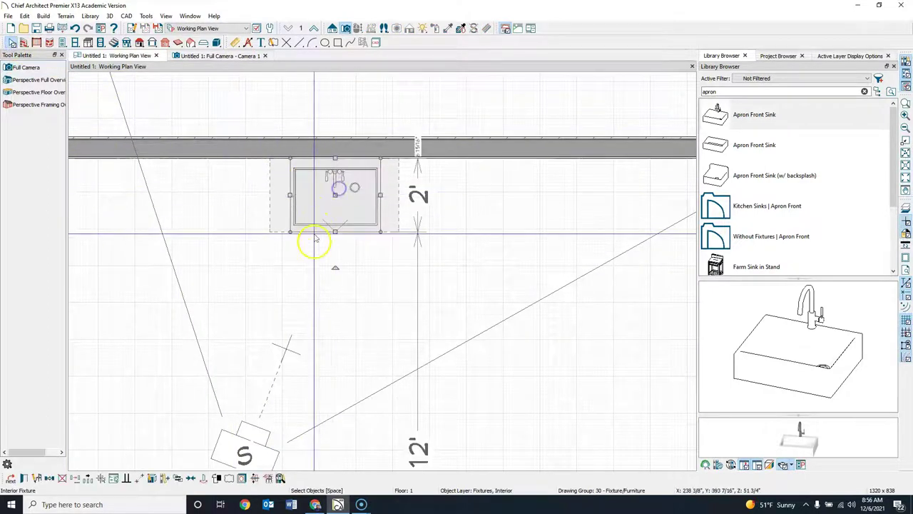
left_click(191, 477)
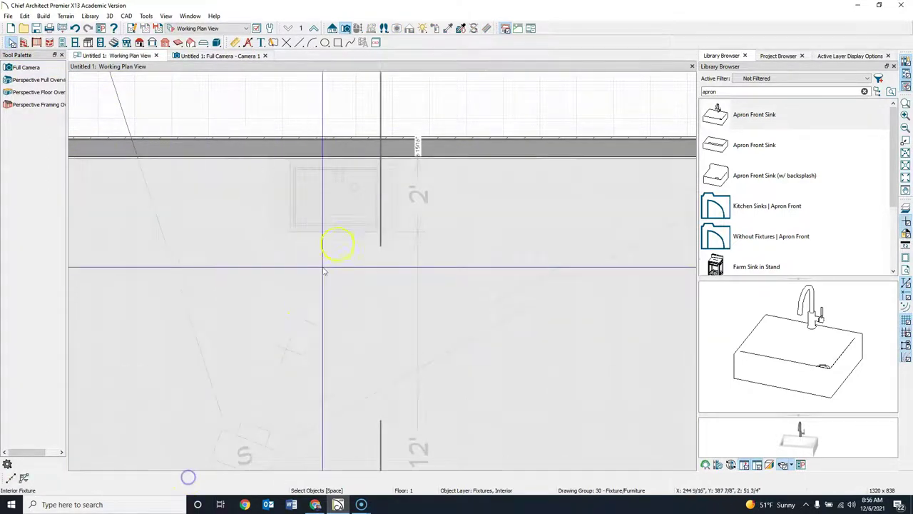
left_click(346, 194)
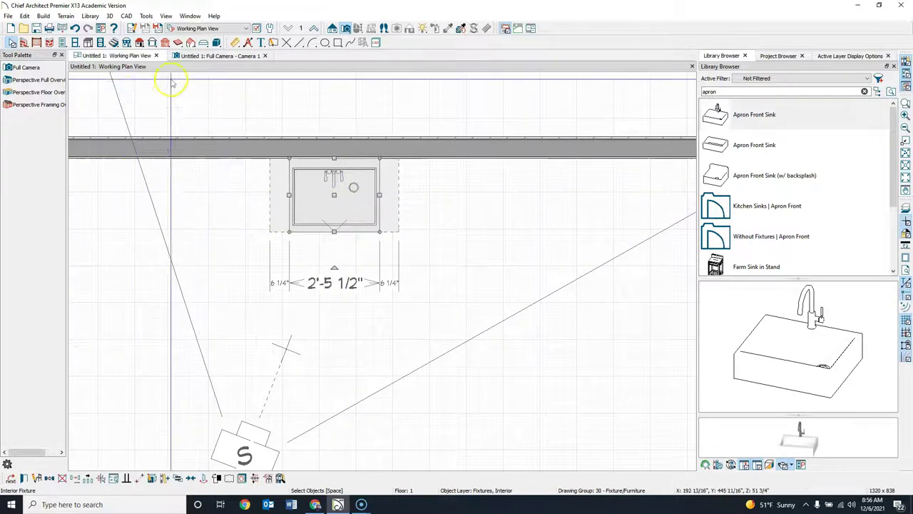
left_click(207, 57)
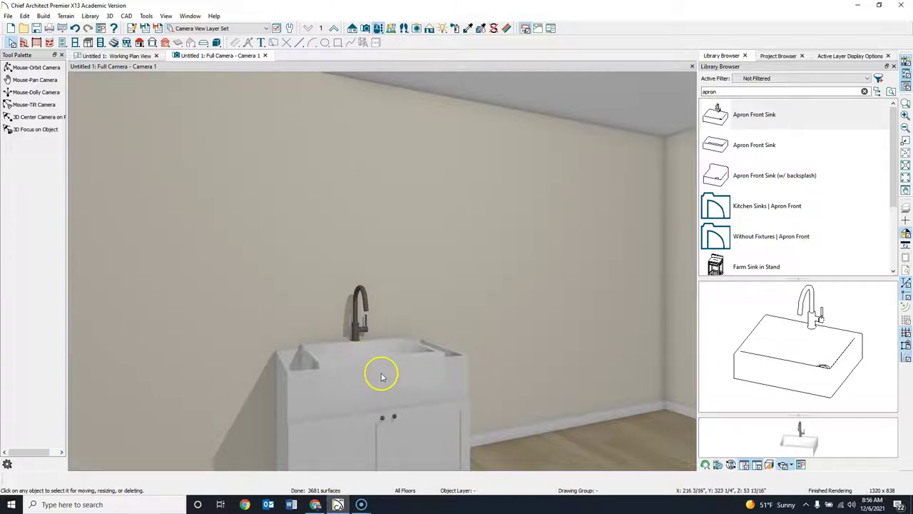
left_click(121, 56)
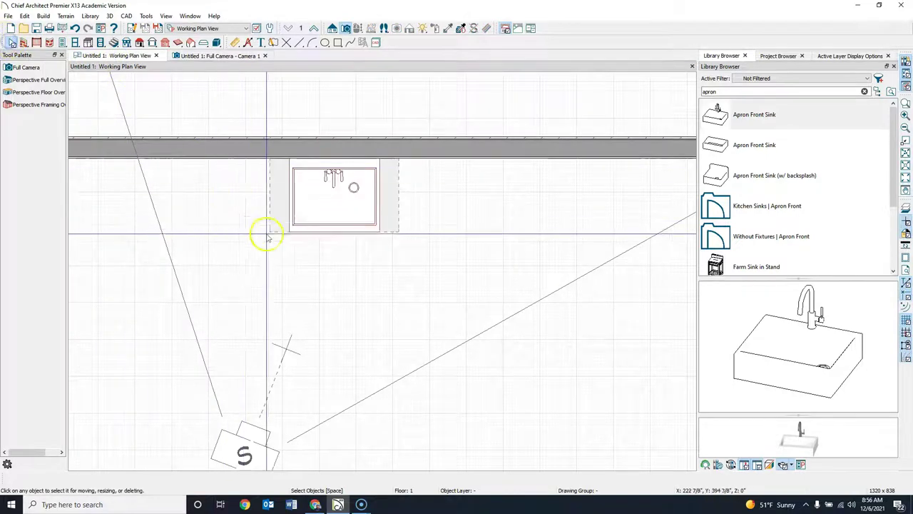
Set cabinet B42 to 21" deep so it reads B4221, then view it in 3D
left_click(283, 201)
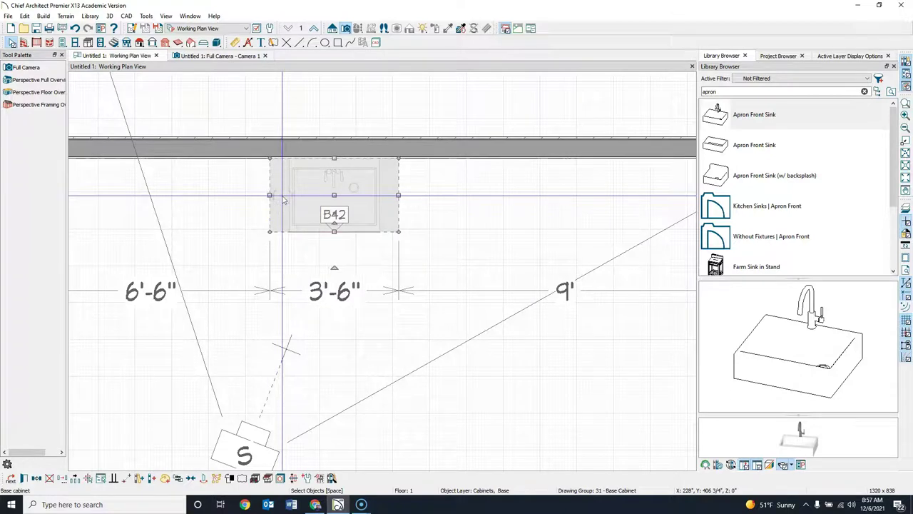
double_click(283, 201)
double_click(311, 124)
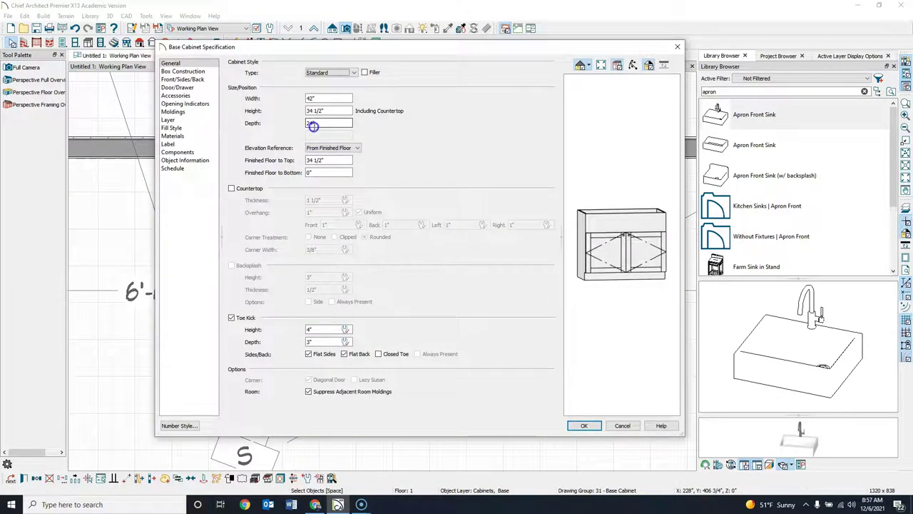
left_click(347, 149)
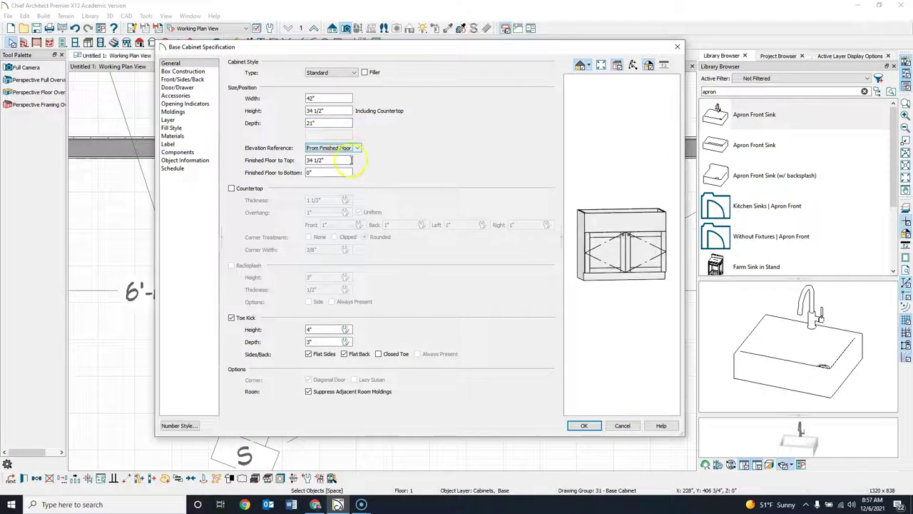
left_click(585, 425)
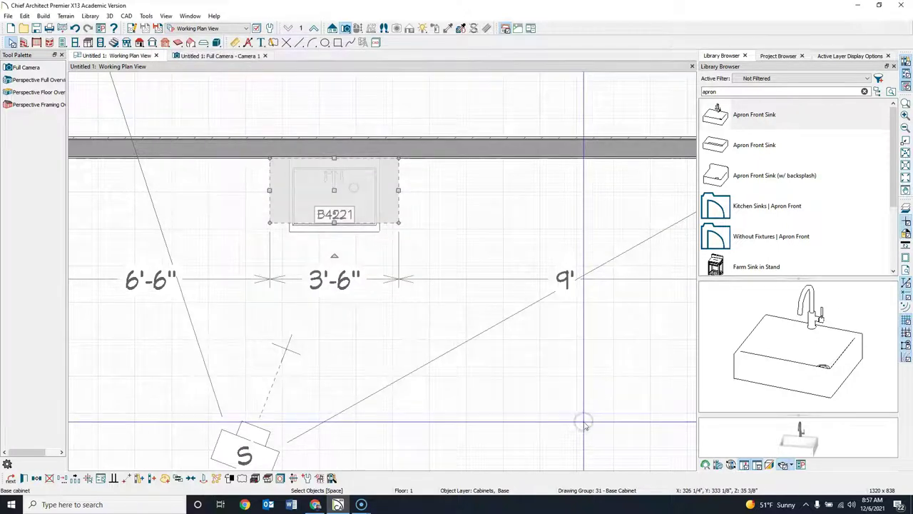
left_click(207, 56)
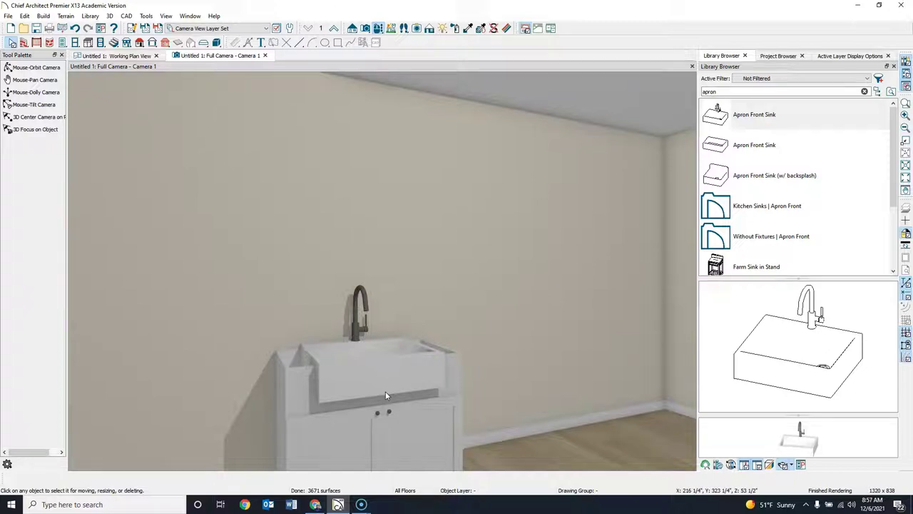
Draw a dark granite custom countertop rectangle from the wall over the sink cabinet and check it in 3D
left_click(301, 227)
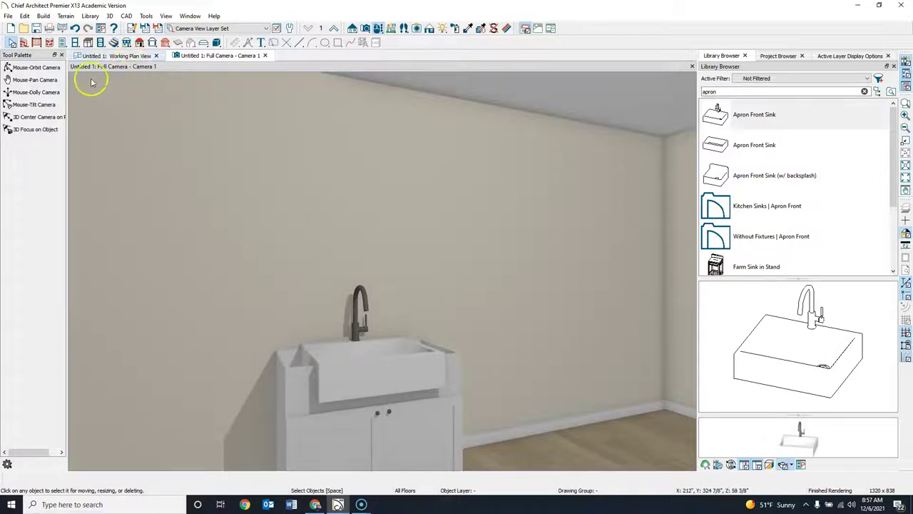
left_click(87, 42)
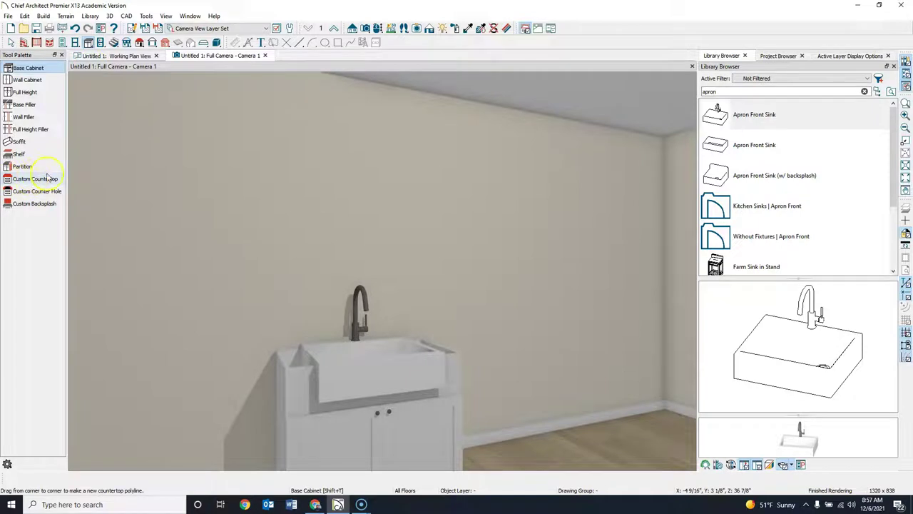
left_click(127, 56)
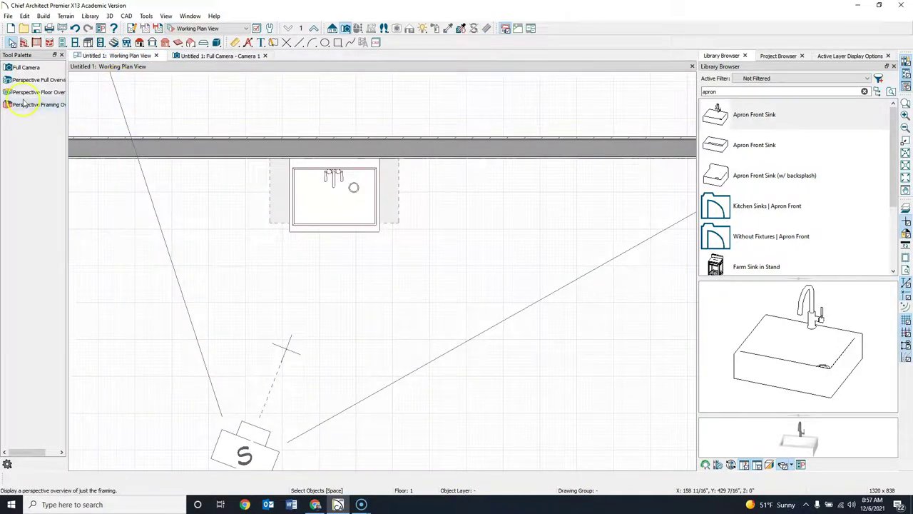
left_click(89, 42)
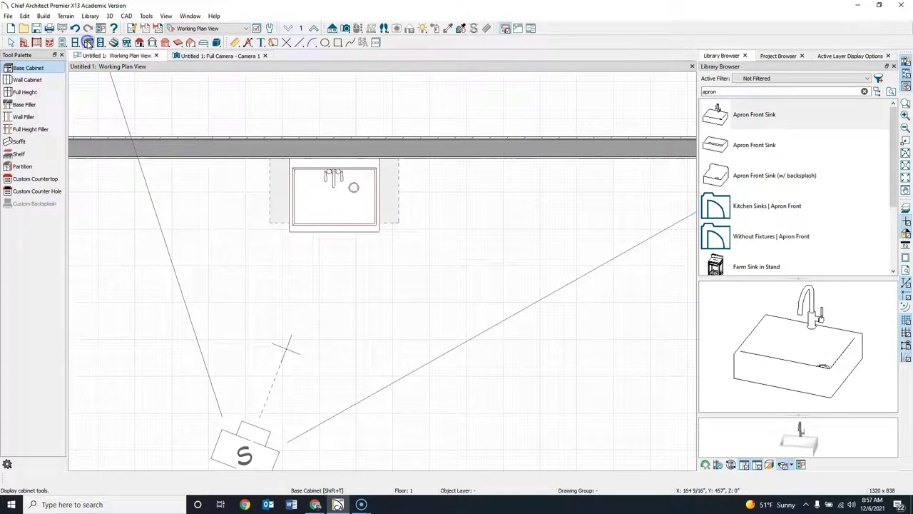
left_click(21, 180)
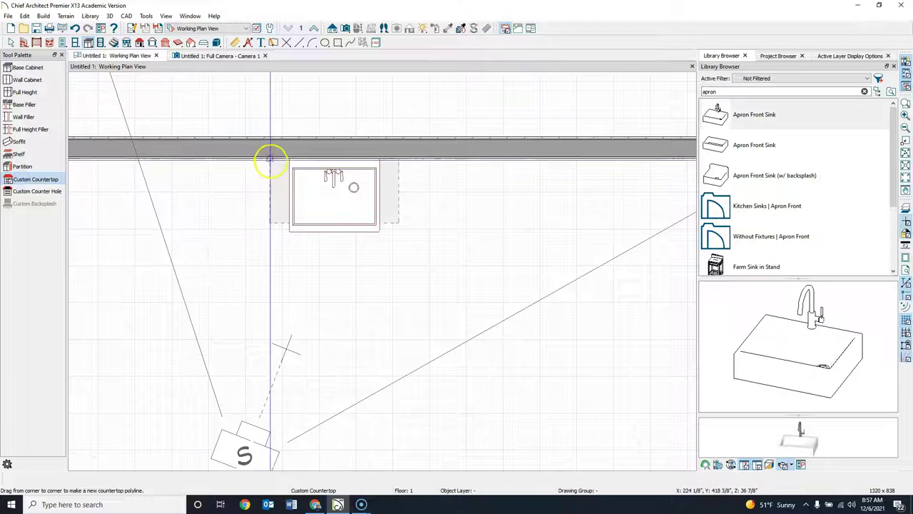
left_click_drag(269, 158, 397, 224)
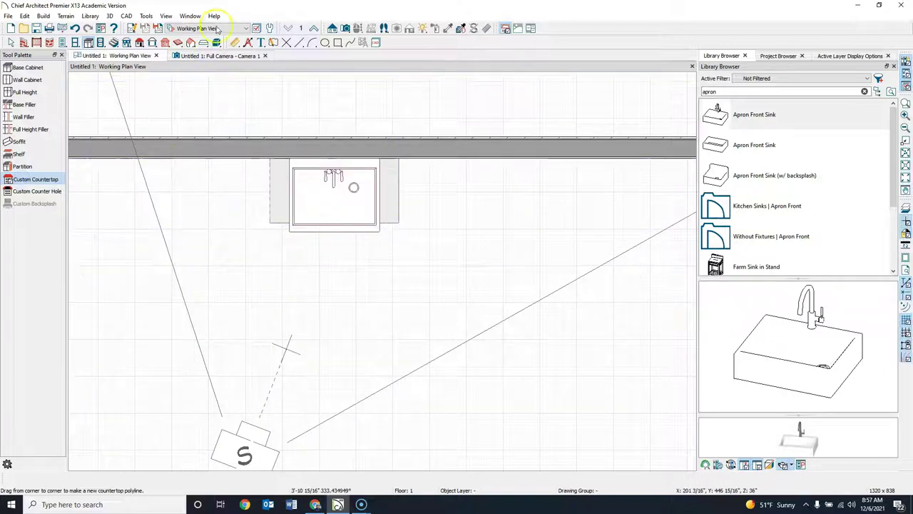
left_click(207, 56)
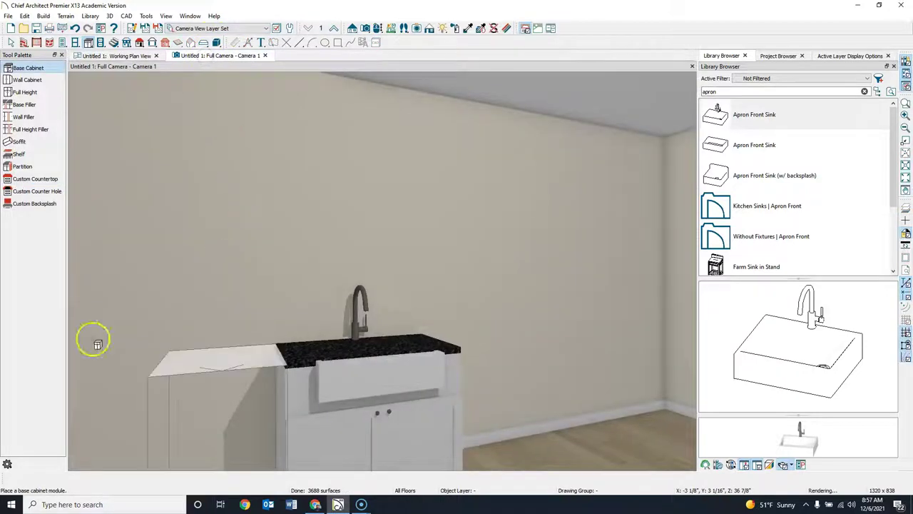
key("space")
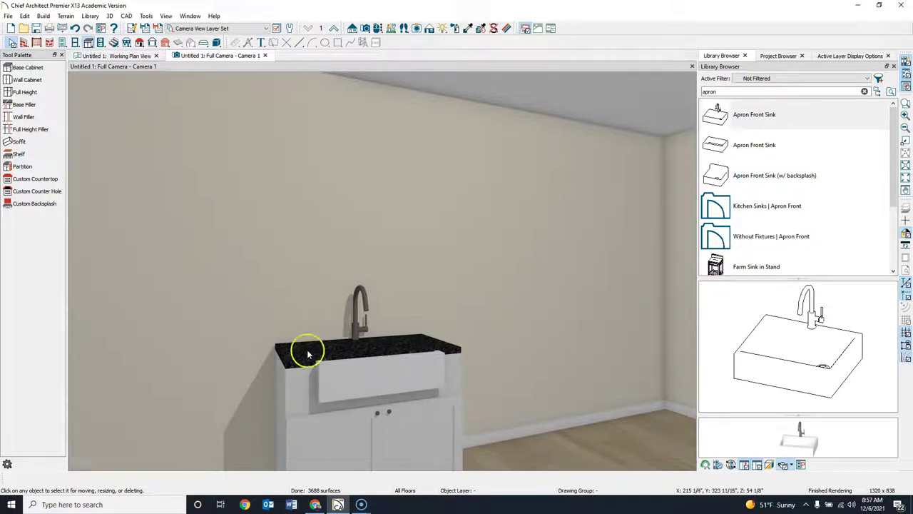
Back in plan, select the sink base cabinet, then switch the selection to the countertop above it
left_click(135, 57)
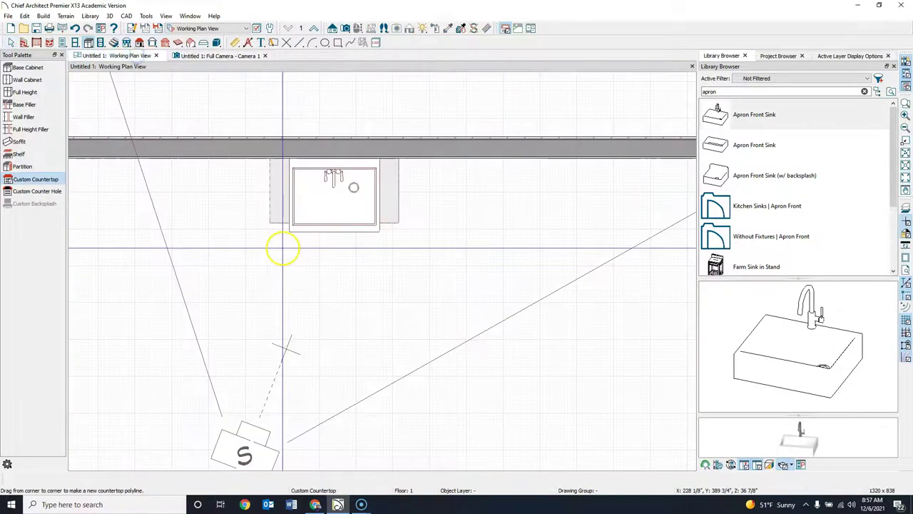
left_click(11, 42)
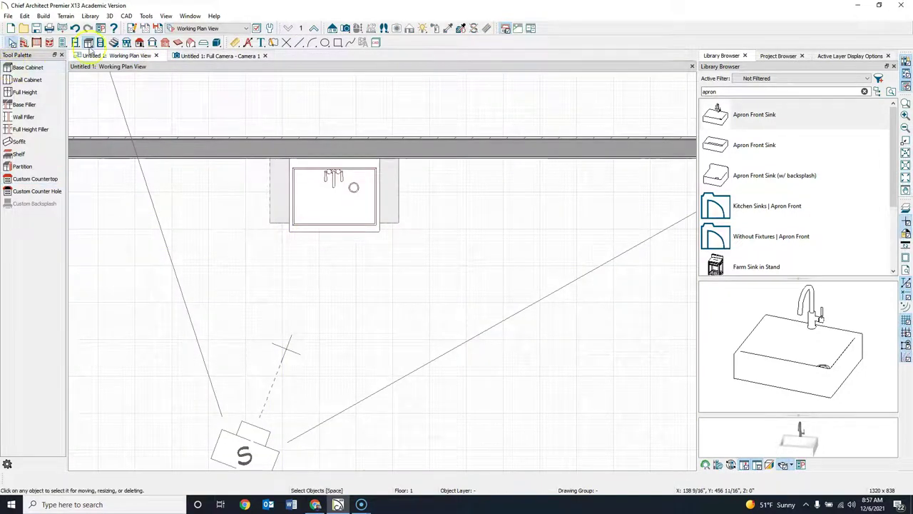
left_click(285, 180)
left_click(287, 187)
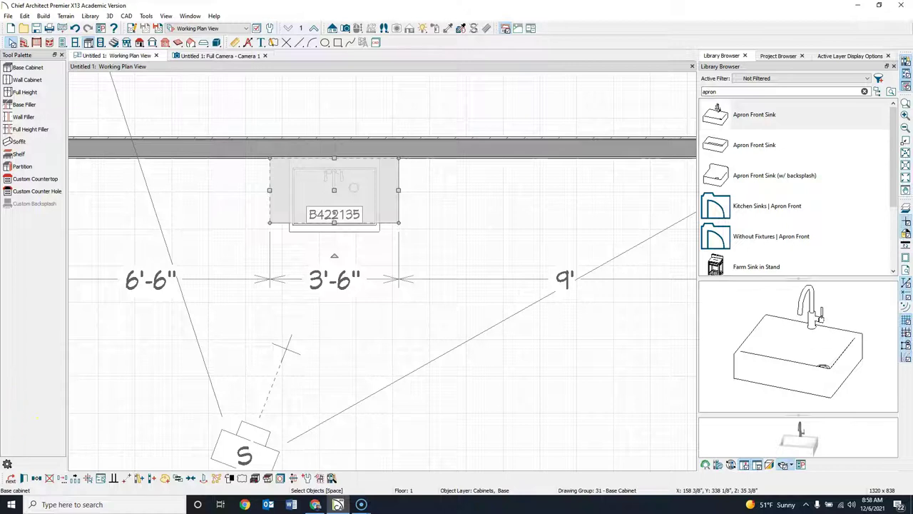
left_click(11, 479)
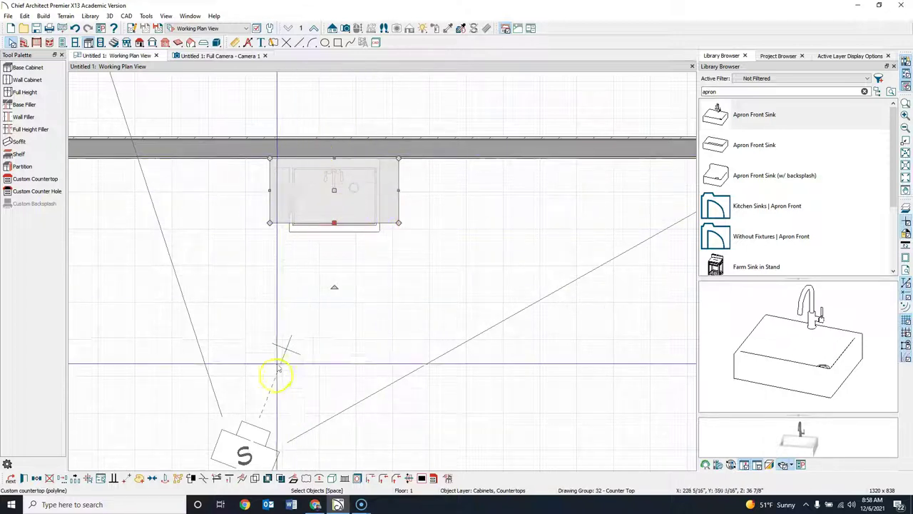
Break the countertop's front edge at both sides of the sink and push that section back to the wall
left_click(204, 479)
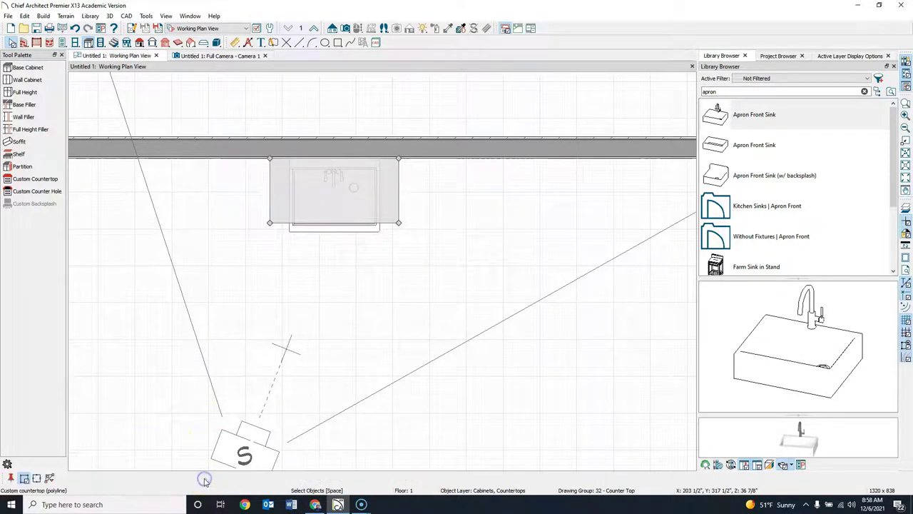
left_click(289, 229)
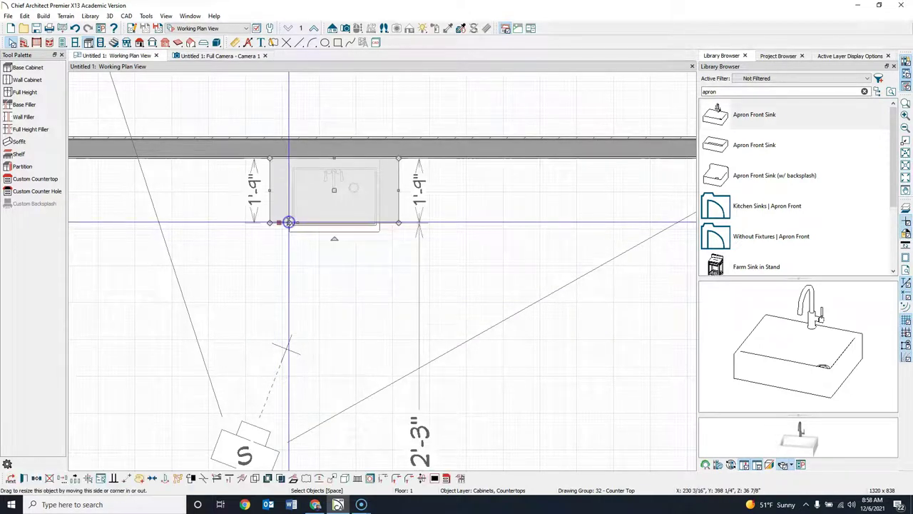
left_click(203, 478)
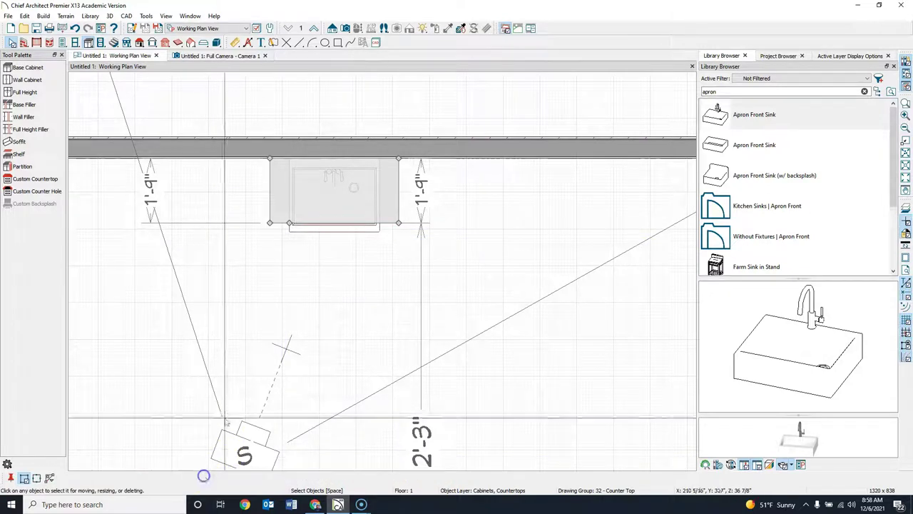
left_click(379, 223)
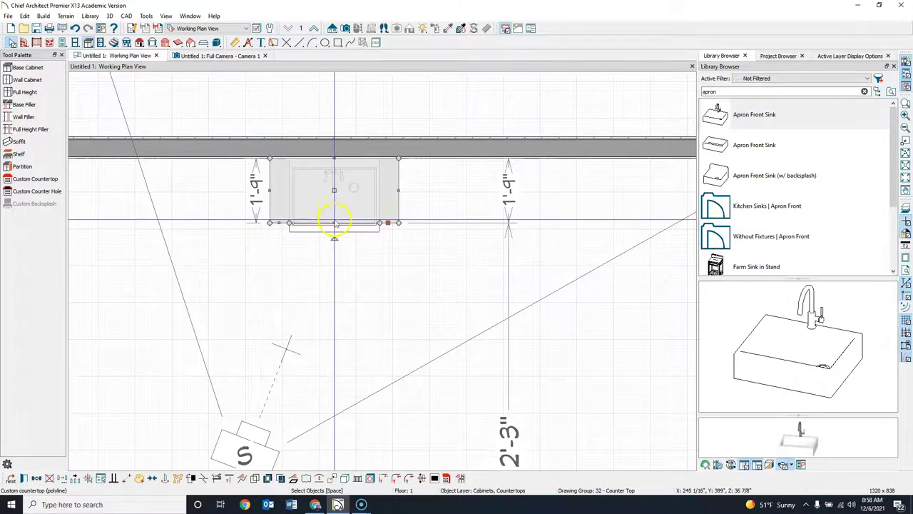
left_click_drag(334, 223, 335, 159)
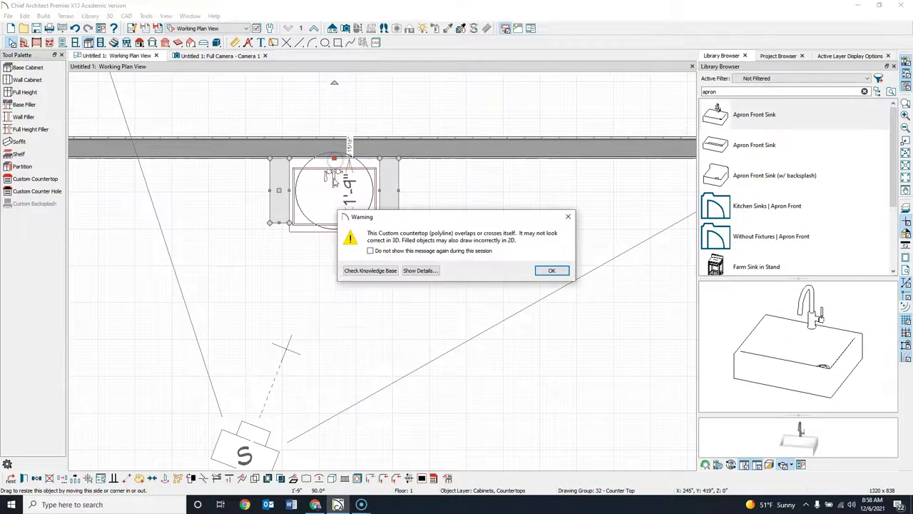
left_click(549, 271)
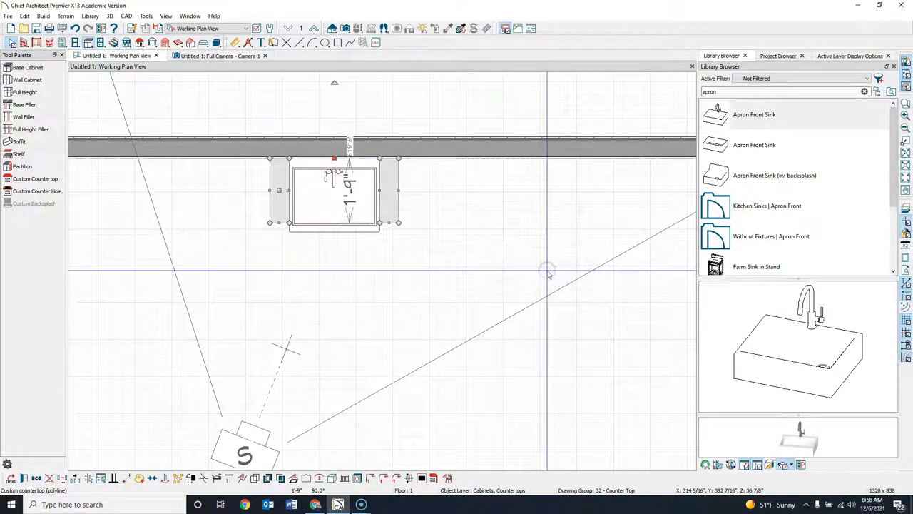
left_click(228, 56)
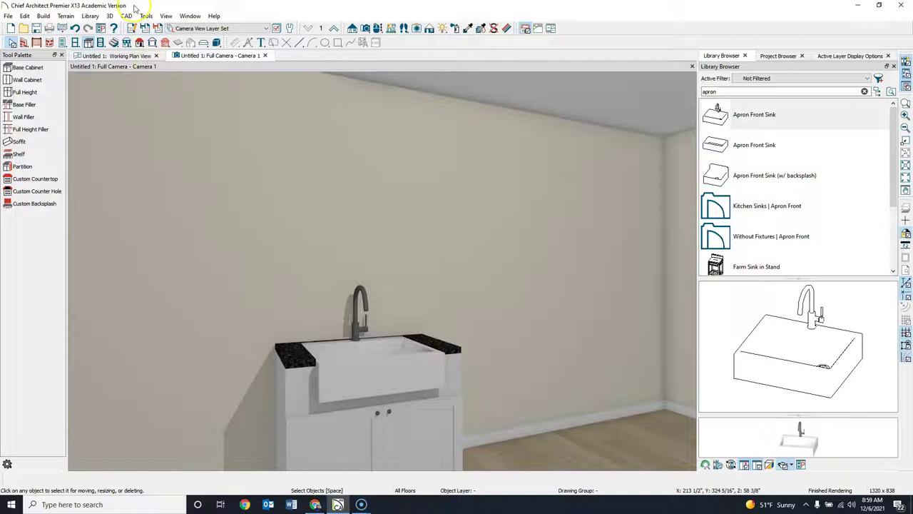
left_click(116, 55)
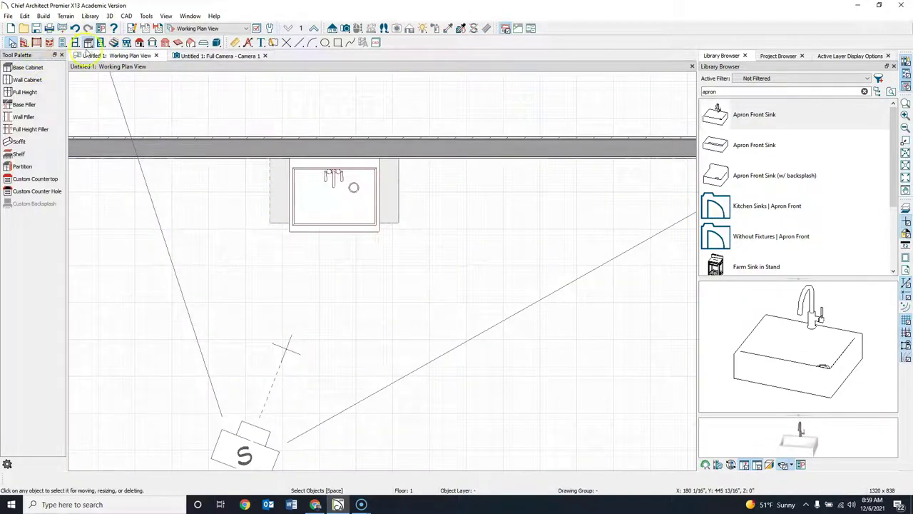
Place a B24R 24-inch base cabinet to the left and right of the sink cabinet
left_click(27, 67)
left_click(234, 180)
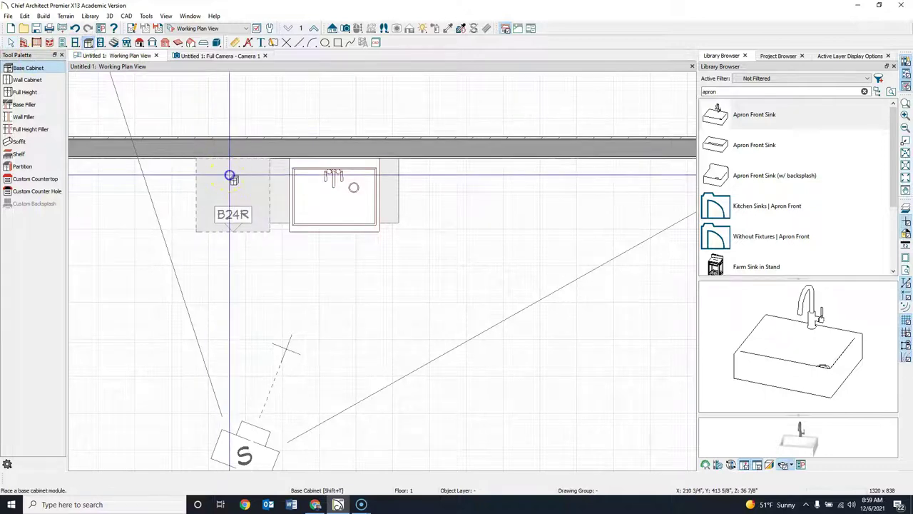
left_click(444, 194)
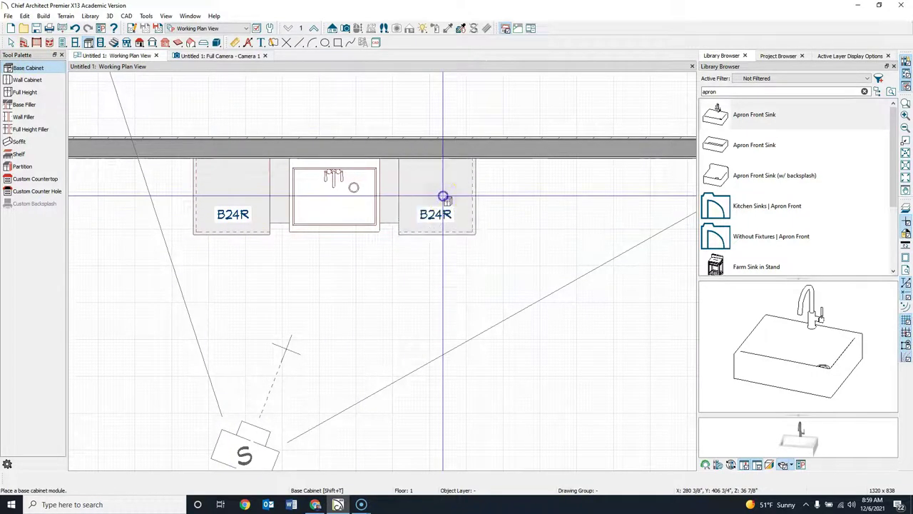
Show the three-cabinet run in 3D, framed to include all cabinets
left_click(232, 56)
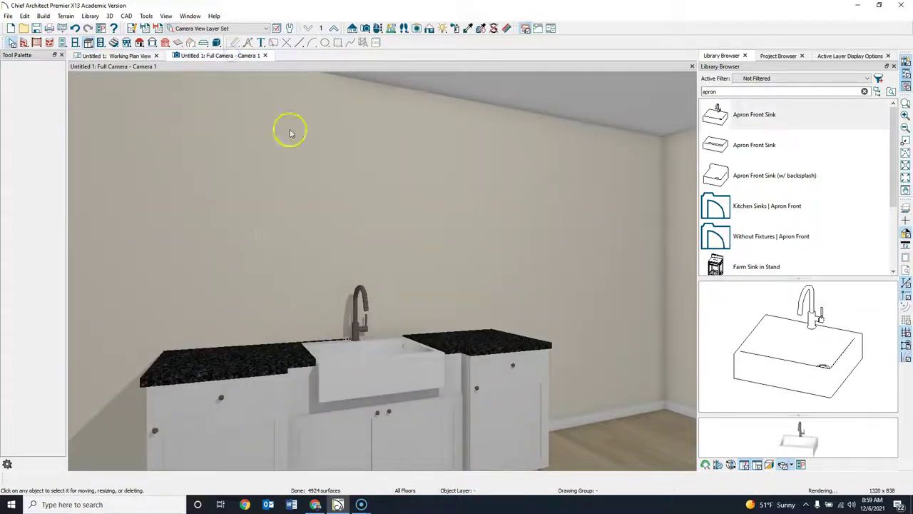
scroll(467, 397, "down", 2)
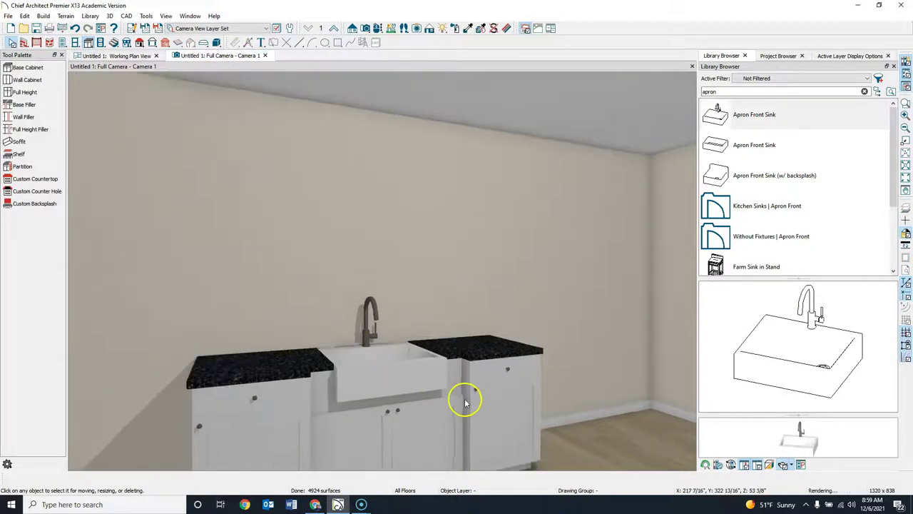
middle_click_drag(453, 402, 464, 269)
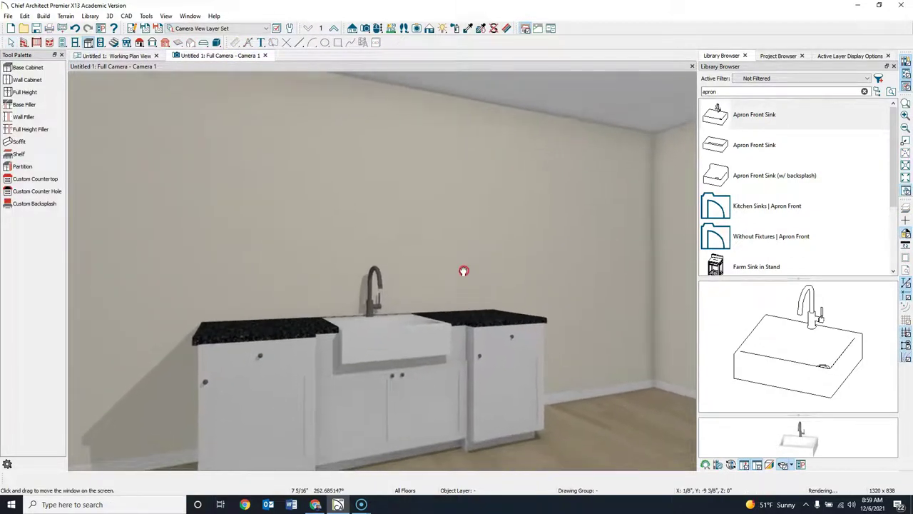